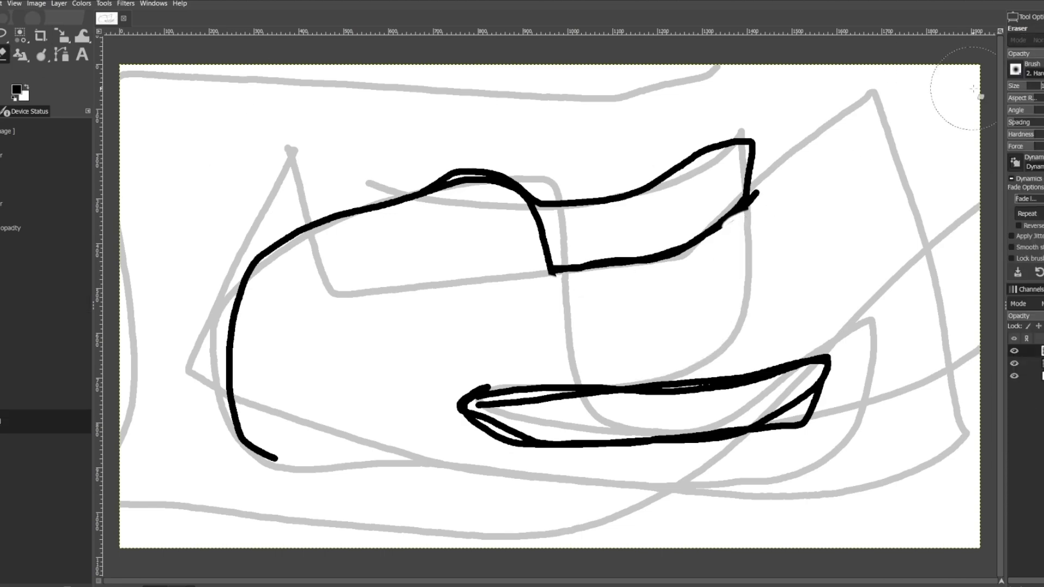
Undo the last strokes of the large sketched curve and draw a black tabletop line across the lower part of the canvas
key("ctrl+z")
key("ctrl+z")
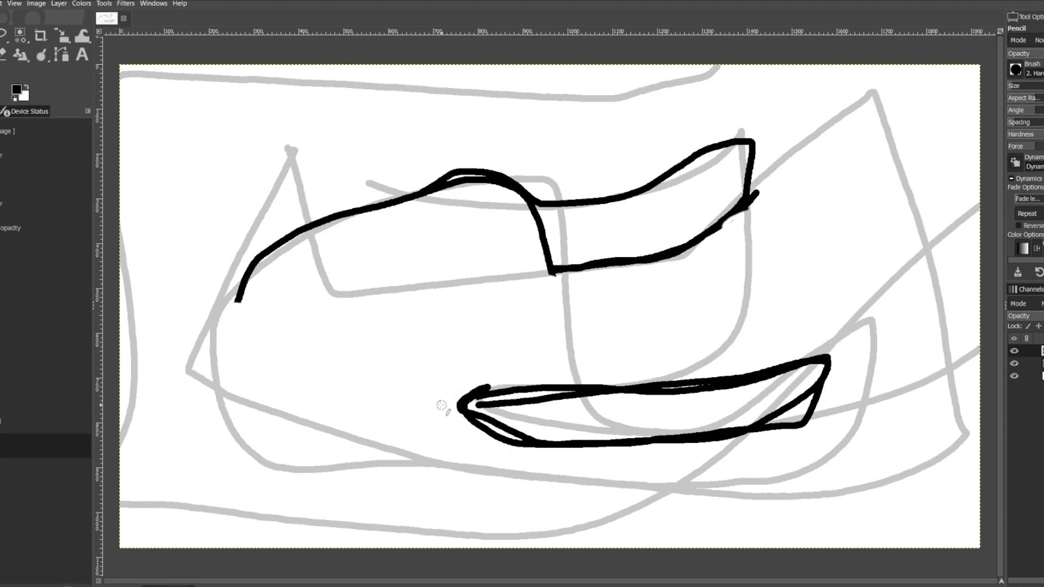
left_click(822, 390, "shift")
Outline a tapering wedge just below the tabletop line in black and erase the stray lines inside it
mouse_move(220, 398)
left_mouse_down()
mouse_move(334, 414)
mouse_move(454, 450)
left_mouse_up()
key("ctrl+z")
mouse_move(403, 397)
left_mouse_down()
mouse_move(473, 460)
mouse_move(422, 461)
left_mouse_up()
mouse_move(217, 398)
left_mouse_down()
mouse_move(419, 458)
mouse_move(380, 470)
mouse_move(374, 394)
mouse_move(346, 386)
mouse_move(406, 405)
mouse_move(274, 401)
left_mouse_up()
key("shift+e")
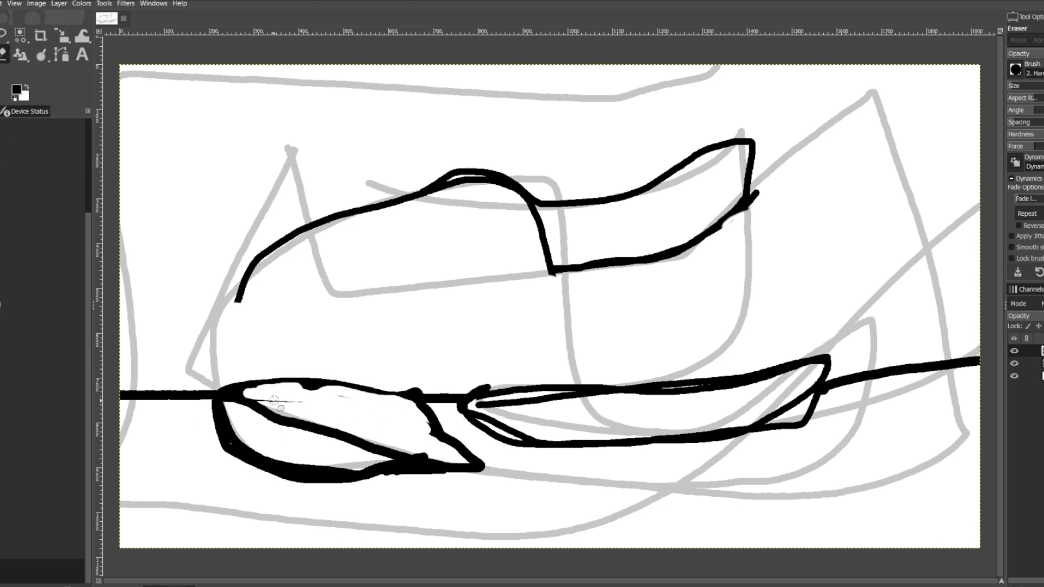
Draw a large elongated oval beside the wedge, extending to the canvas edge, and erase the lines that overlap it
key("n")
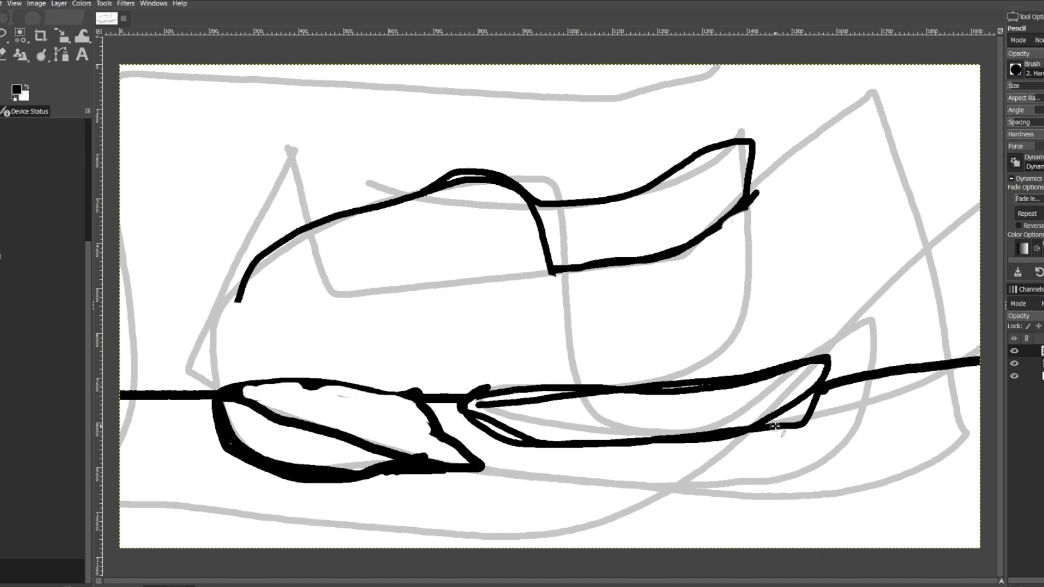
mouse_move(610, 426)
left_mouse_down()
mouse_move(495, 470)
mouse_move(582, 418)
left_mouse_up()
key("shift+e")
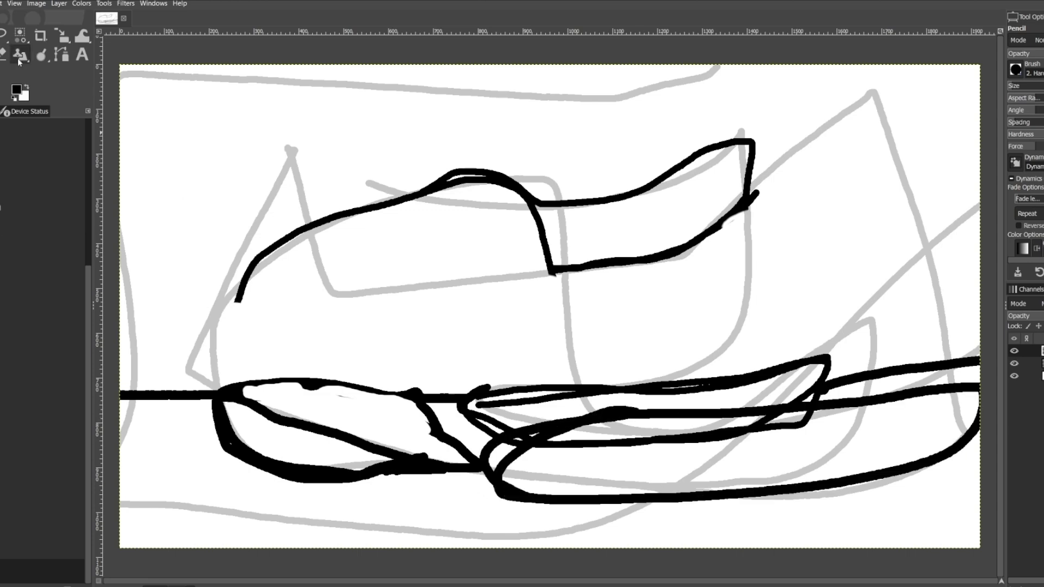
mouse_move(810, 419)
left_mouse_down()
mouse_move(536, 437)
mouse_move(734, 441)
mouse_move(767, 418)
left_mouse_up()
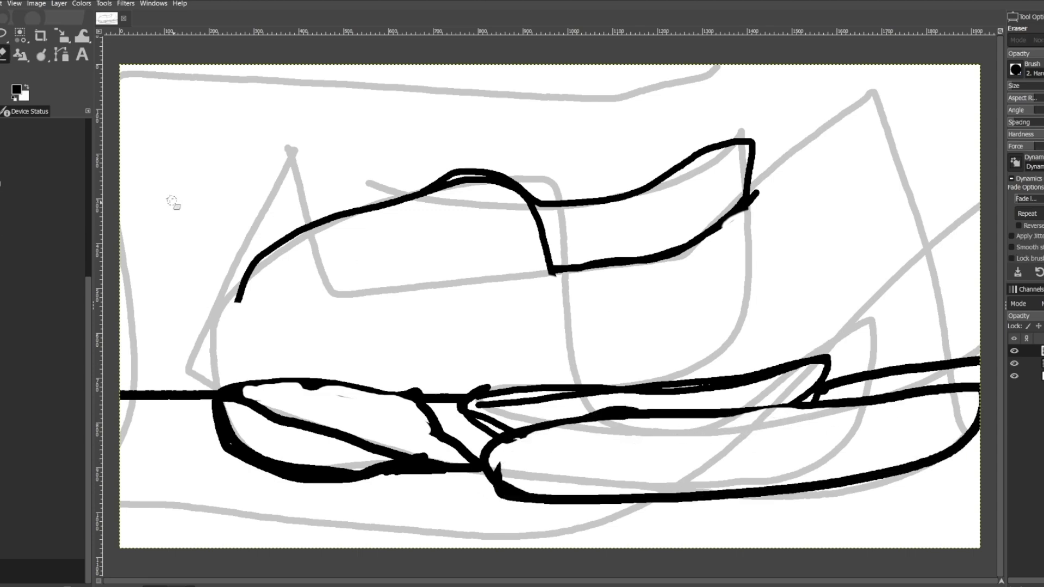
Sketch a boat-shaped form with an upright end over the large oval and erase the lines showing through it
key("n")
left_click_drag(625, 363, 616, 461)
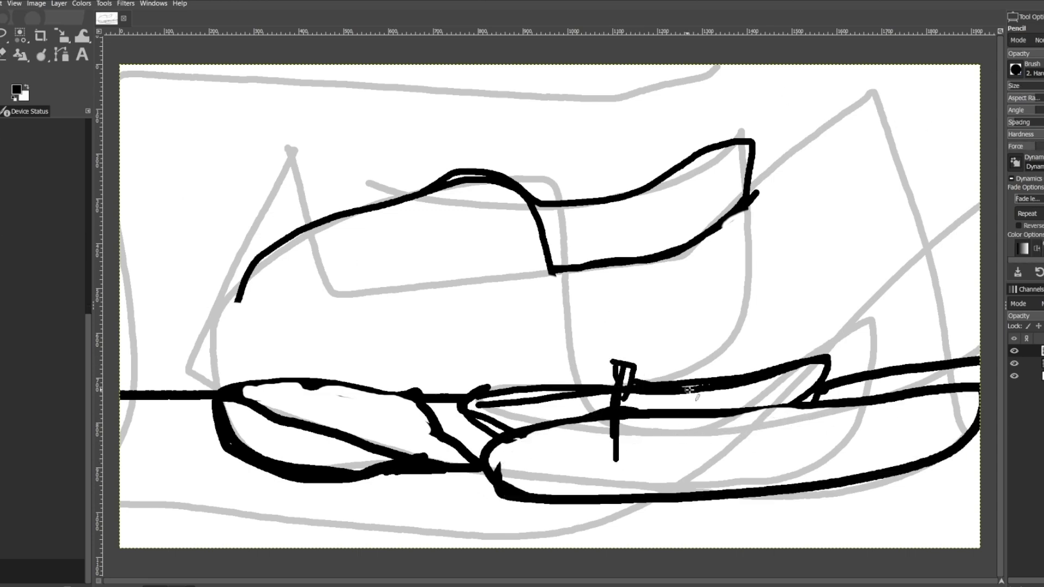
mouse_move(688, 390)
left_mouse_down()
mouse_move(855, 398)
mouse_move(806, 467)
mouse_move(615, 466)
mouse_move(893, 424)
mouse_move(621, 428)
mouse_move(639, 381)
mouse_move(779, 401)
mouse_move(885, 397)
mouse_move(644, 391)
mouse_move(627, 432)
mouse_move(636, 403)
mouse_move(667, 394)
mouse_move(848, 409)
left_mouse_up()
key("shift+e")
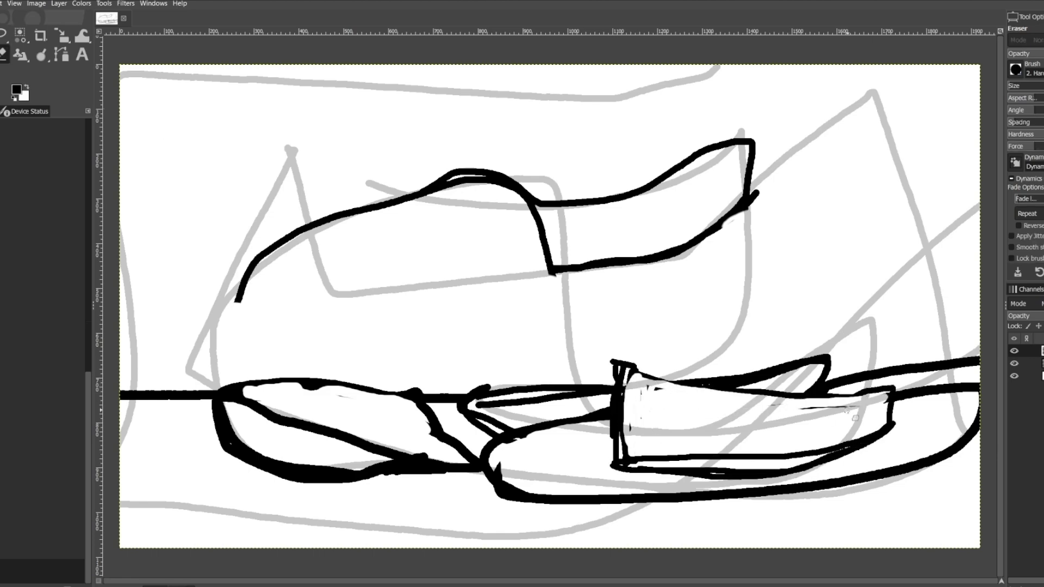
Redraw the spoon bowl's lower edge to make the bowl shallower and erase the old edge below it
key("n")
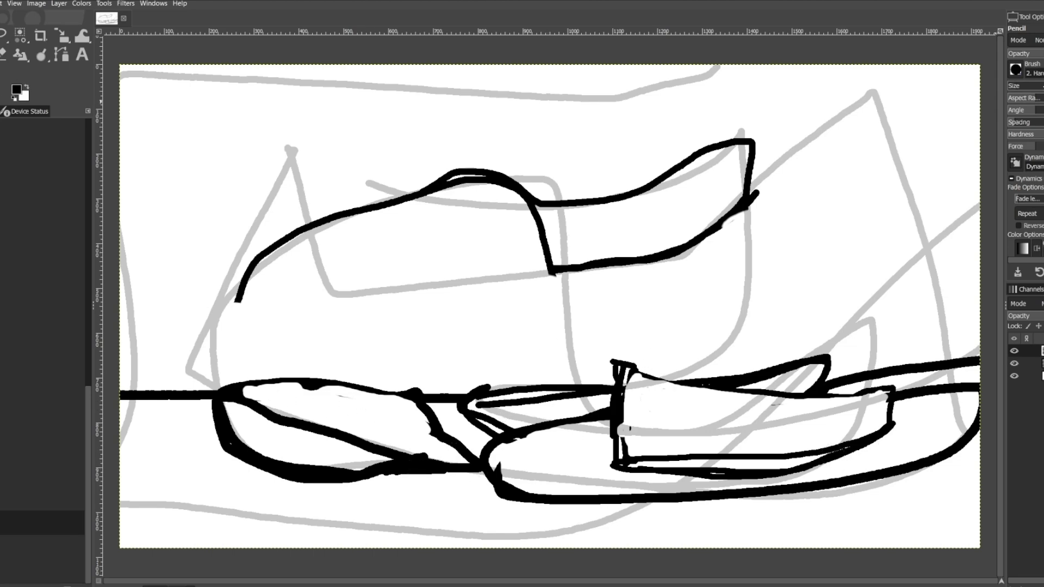
mouse_move(548, 240)
left_mouse_down()
mouse_move(744, 188)
mouse_move(550, 250)
mouse_move(699, 214)
left_mouse_up()
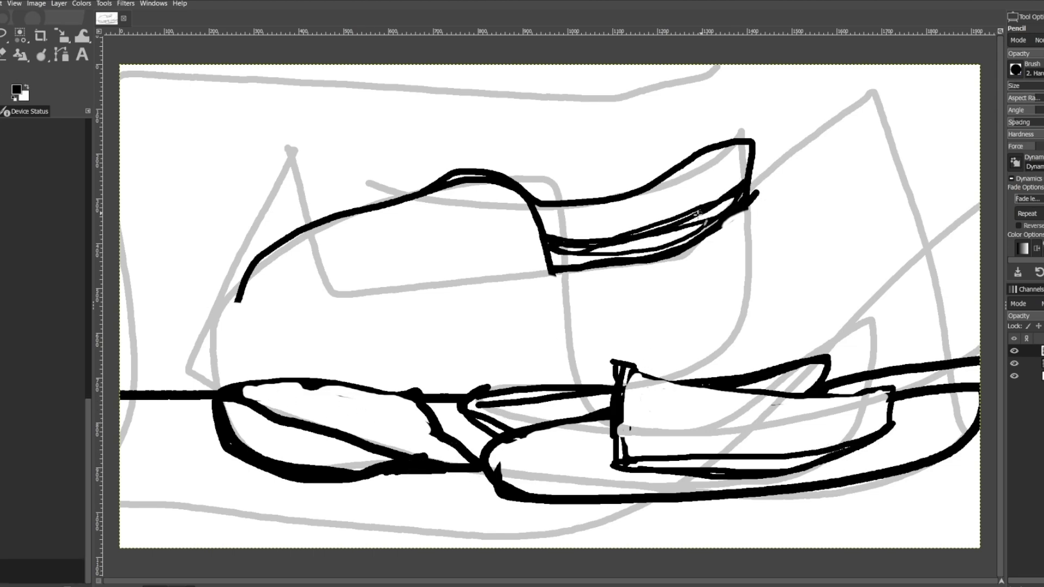
key("shift+e")
mouse_move(750, 193)
left_mouse_down()
mouse_move(568, 255)
mouse_move(755, 196)
mouse_move(622, 253)
mouse_move(549, 265)
left_mouse_up()
Add a new layer beneath the sketch and paint the whole tabletop area below the horizon line dark brown
key("n")
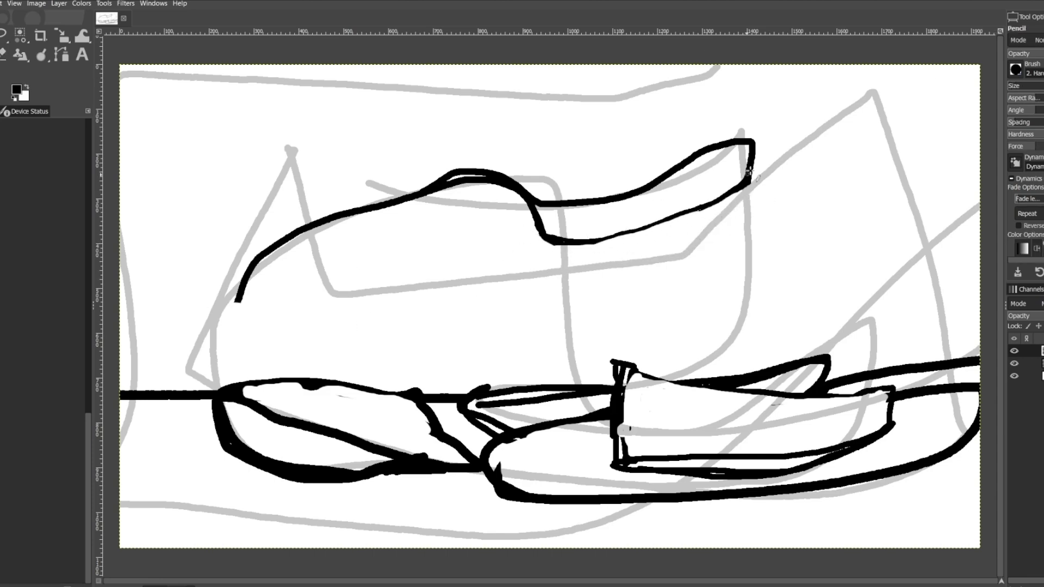
key("shift+ctrl+n")
left_click(59, 3)
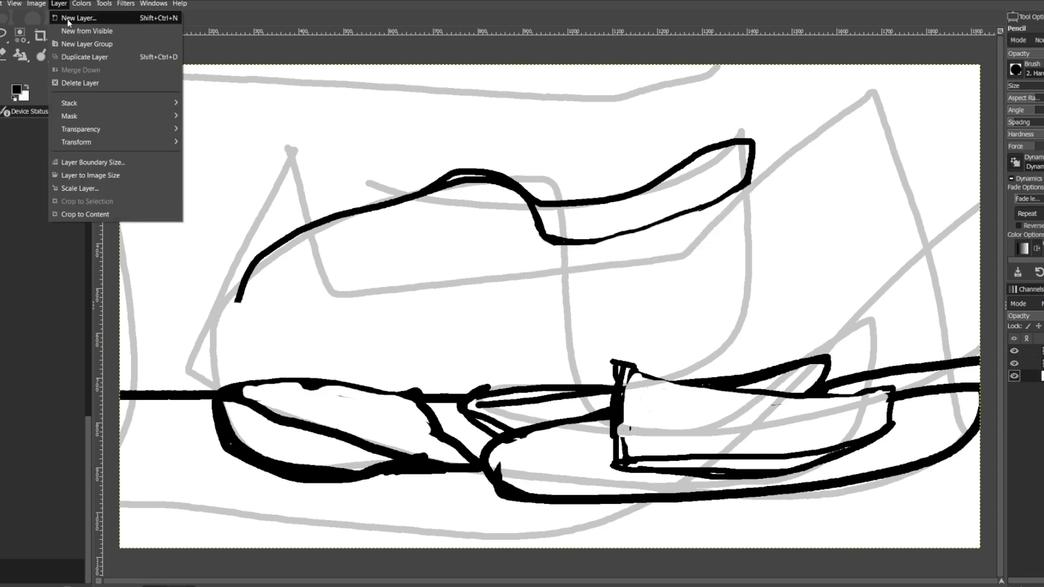
left_click(16, 89)
left_click(90, 189)
mouse_move(941, 414)
left_mouse_down()
mouse_move(245, 513)
mouse_move(952, 533)
left_mouse_up()
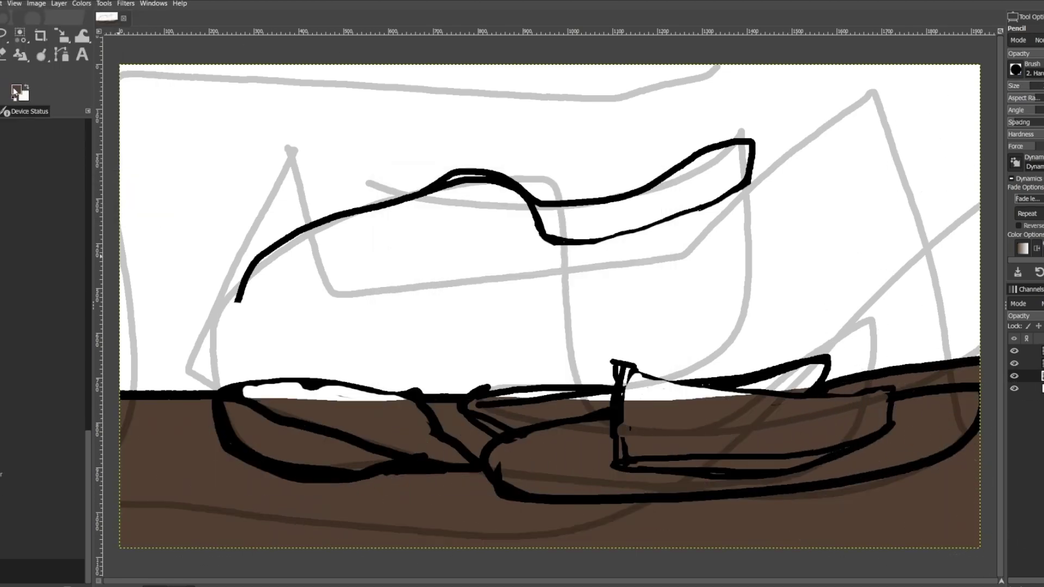
Burn horizontal wood-grain streaks into the brown tabletop and remove the rough grey sketch from the layers
left_click(41, 55)
left_click_drag(155, 433, 956, 505)
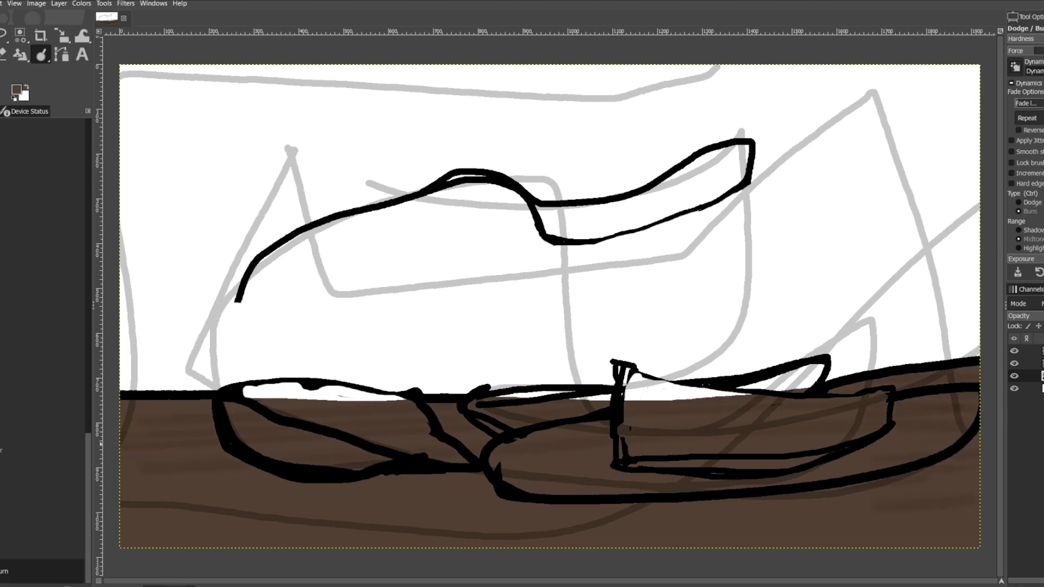
right_click(1027, 363)
left_click(932, 200)
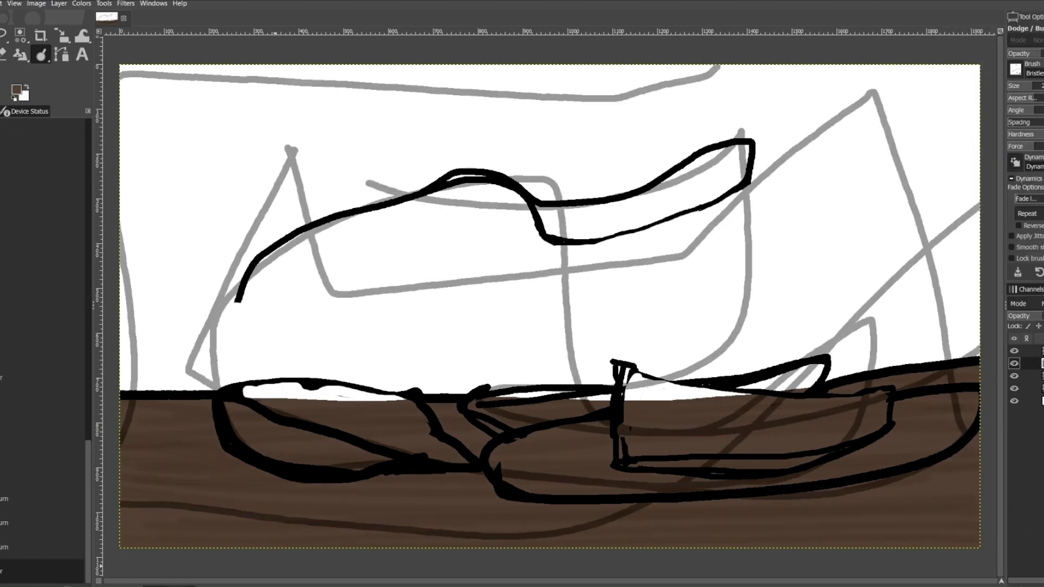
Burn darker grain streaks across the tabletop with a bristle brush, undoing the last stray stroke
left_click(1015, 69)
left_click(956, 138)
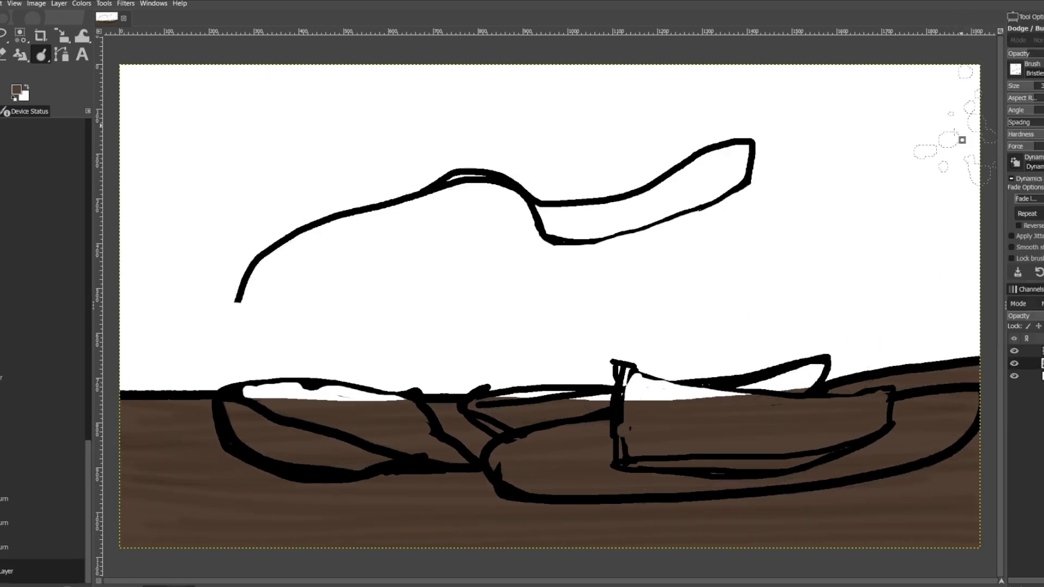
mouse_move(129, 454)
left_mouse_down()
mouse_move(764, 541)
mouse_move(163, 410)
mouse_move(700, 431)
mouse_move(130, 492)
mouse_move(403, 526)
mouse_move(974, 522)
left_mouse_up()
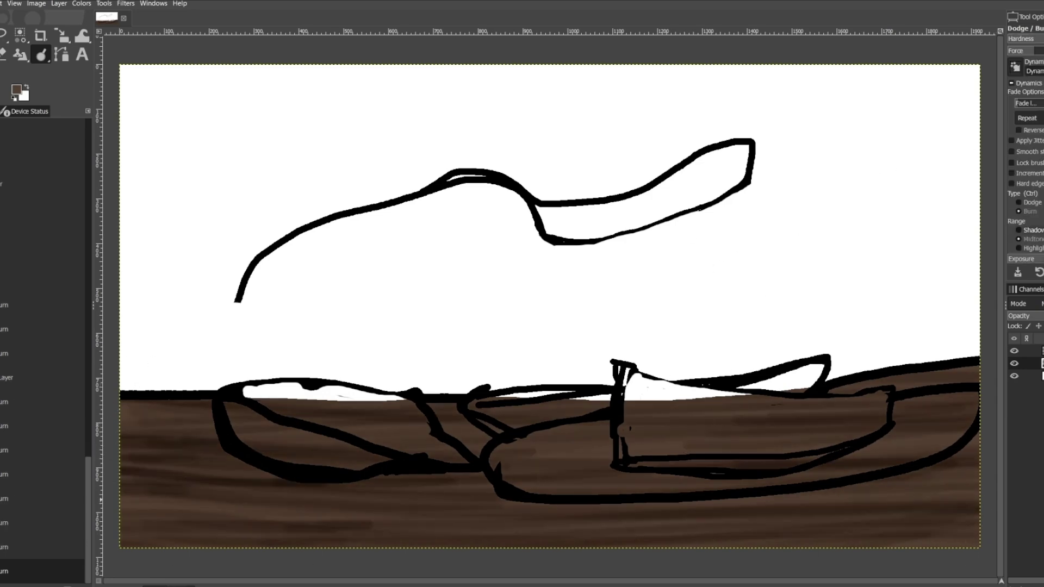
left_click_drag(649, 424, 891, 414)
key("ctrl+z")
Lighten streaks across the full width of the wood grain using Dodge/Burn
key("z")
key("minus")
key("shift+d")
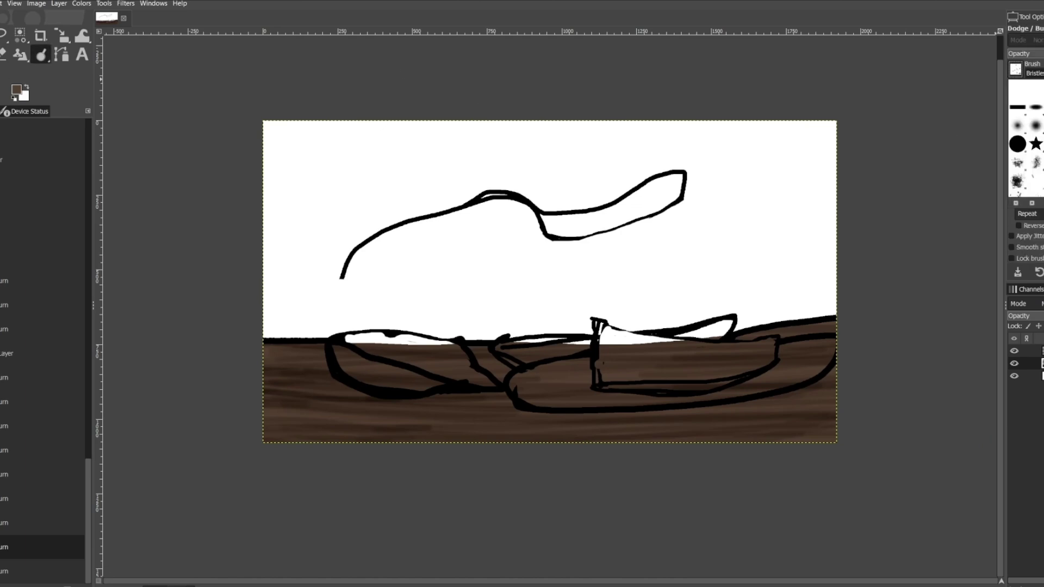
left_click_drag(832, 402, 267, 430)
Burn additional dark streaks along the tabletop to strengthen the contrast of the wood grain
scroll(1025, 163, "down", 3)
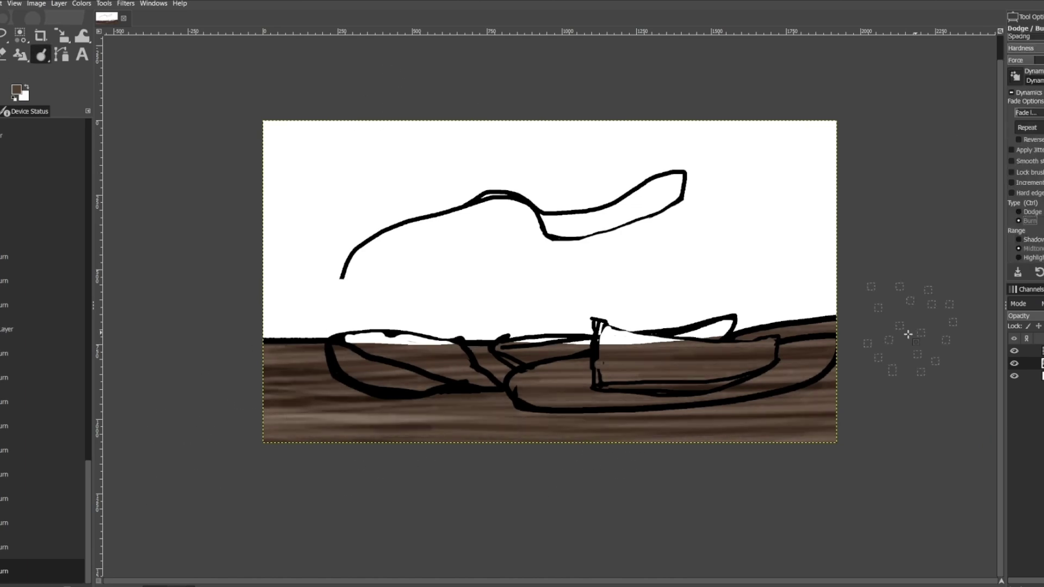
mouse_move(783, 413)
left_mouse_down()
mouse_move(267, 435)
mouse_move(772, 410)
left_mouse_up()
scroll(1025, 163, "up", 3)
mouse_move(832, 353)
left_mouse_down()
mouse_move(226, 415)
mouse_move(848, 429)
left_mouse_up()
left_click_drag(266, 424, 947, 423)
Apply the Cartoon filter to the tabletop layer with a mask radius of 7.000
key("z")
left_click_drag(234, 93, 804, 497)
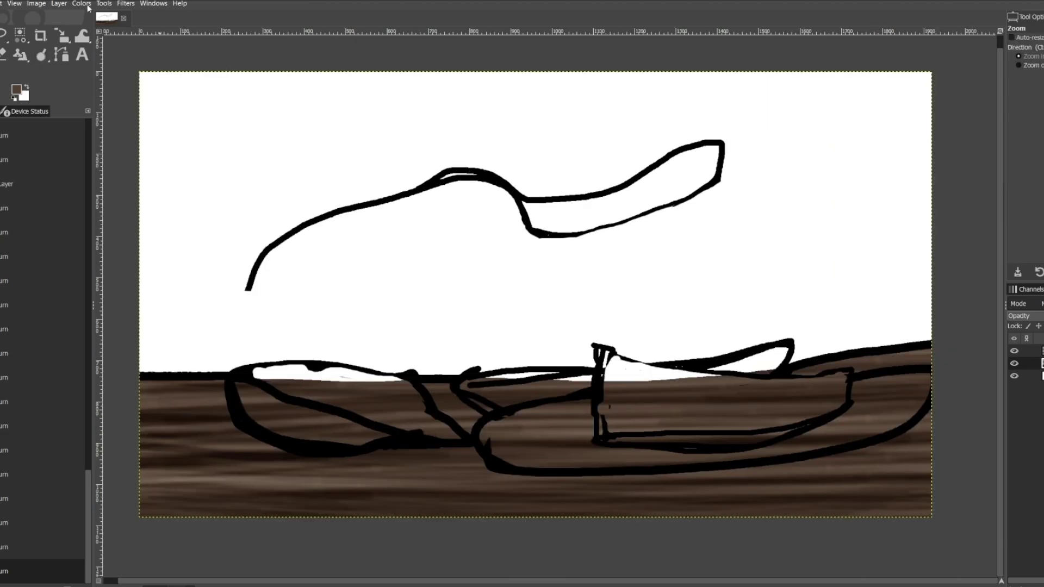
left_click(82, 3)
left_click(150, 314)
left_click(126, 3)
mouse_move(209, 175)
left_click(288, 193)
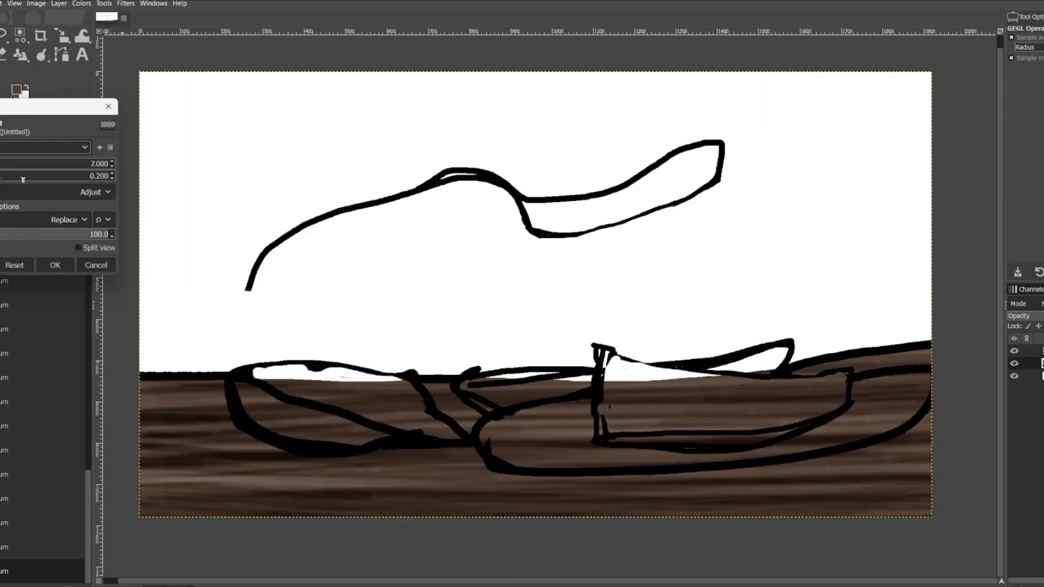
left_click_drag(22, 176, 31, 181)
left_click(55, 265)
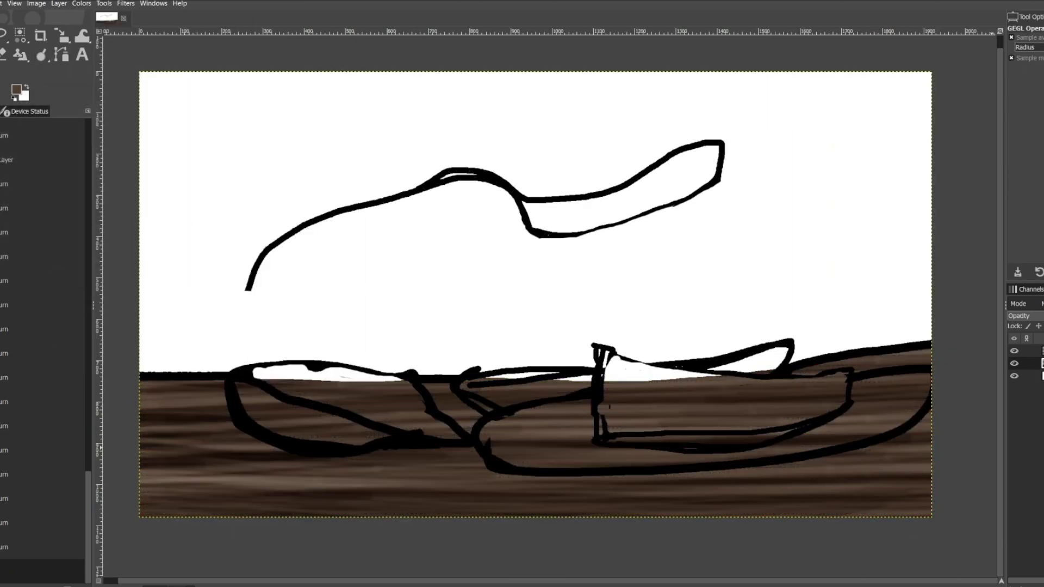
On a new layer, trace the spoon in grey with the black sketch hidden and fill its shape with grey
left_click(16, 88)
left_click(87, 180)
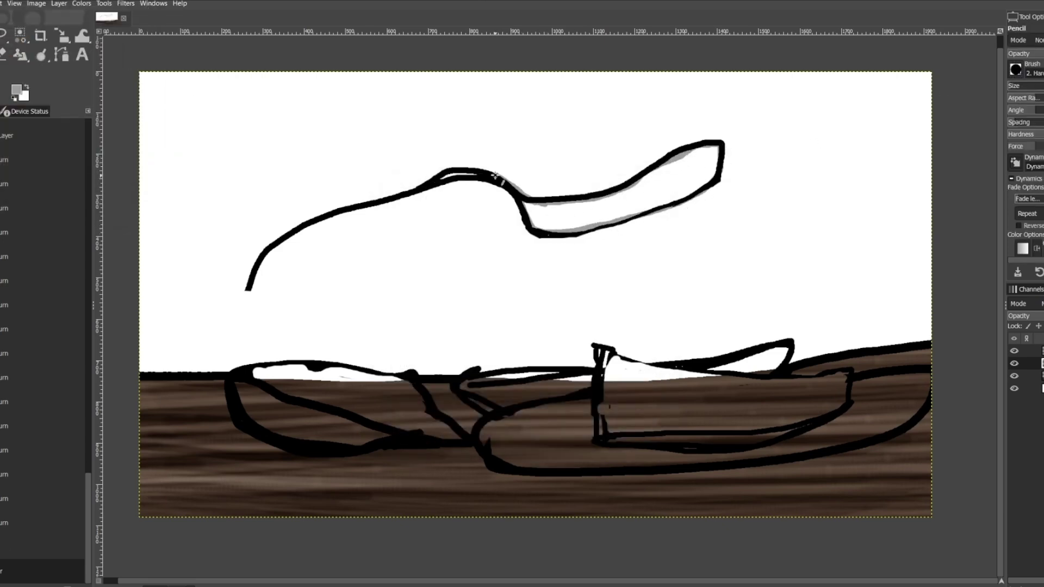
mouse_move(496, 175)
left_mouse_down()
mouse_move(378, 192)
mouse_move(250, 284)
left_mouse_up()
left_click(1014, 350)
mouse_move(286, 239)
left_mouse_down()
mouse_move(403, 188)
mouse_move(517, 196)
left_mouse_up()
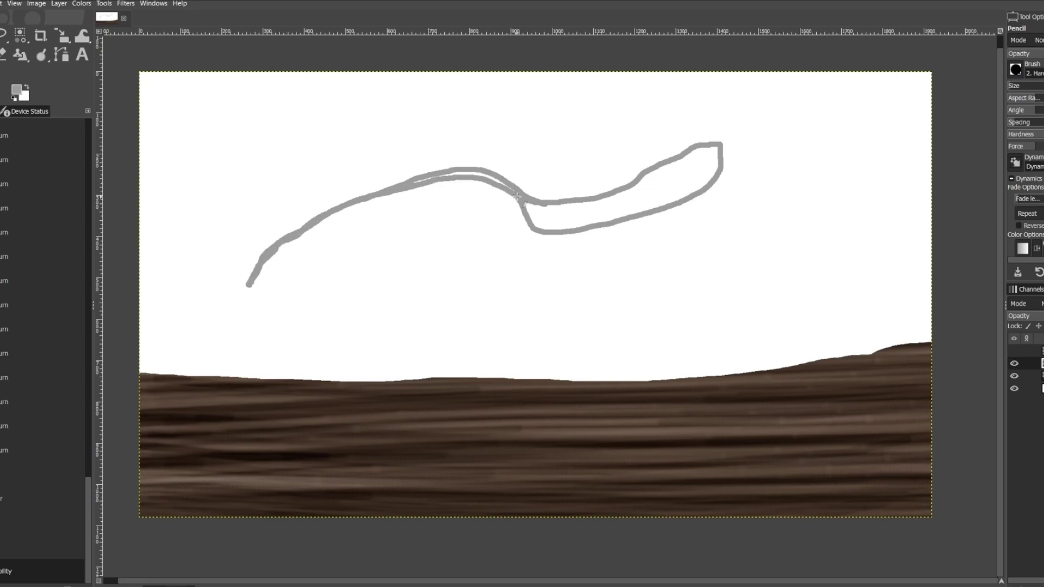
key("shift+b")
left_click(652, 198)
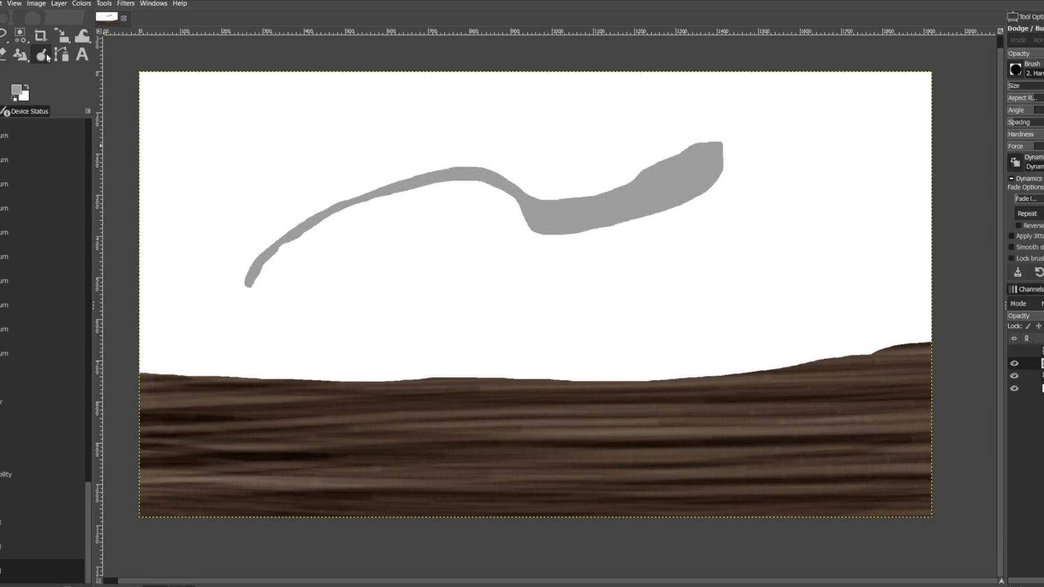
Shade the grey spoon with Dodge/Burn, darkening the underside of the bowl and brightening highlights along its upper surface and handle
key("shift+d")
left_click_drag(535, 226, 712, 179)
mouse_move(770, 160)
left_mouse_down()
mouse_move(648, 226)
mouse_move(669, 234)
mouse_move(700, 206)
mouse_move(758, 247)
mouse_move(525, 175)
mouse_move(538, 165)
mouse_move(339, 233)
mouse_move(237, 298)
left_mouse_up()
key("ctrl")
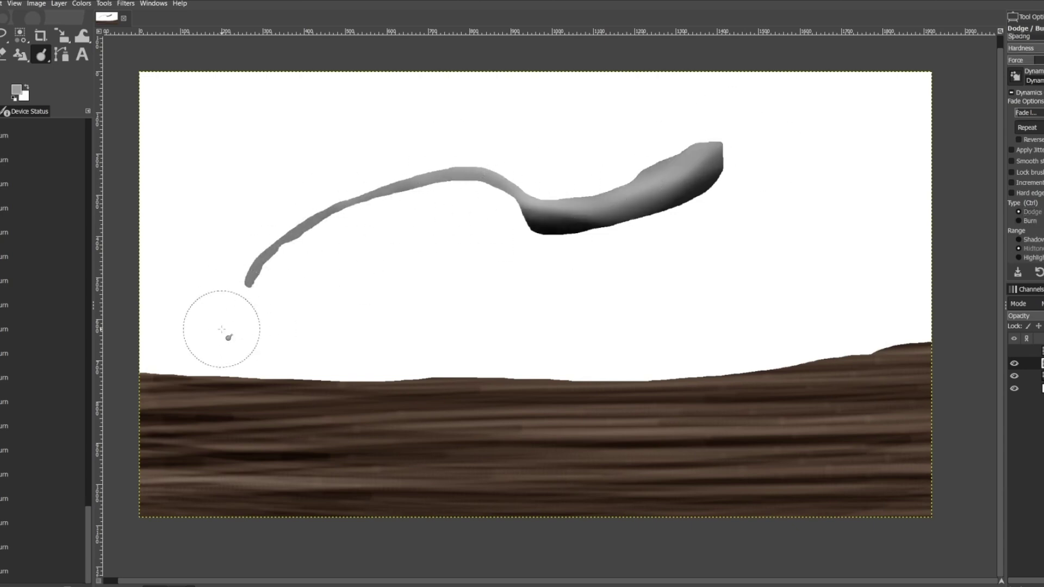
mouse_move(578, 174)
left_mouse_down()
mouse_move(623, 160)
mouse_move(513, 144)
left_mouse_up()
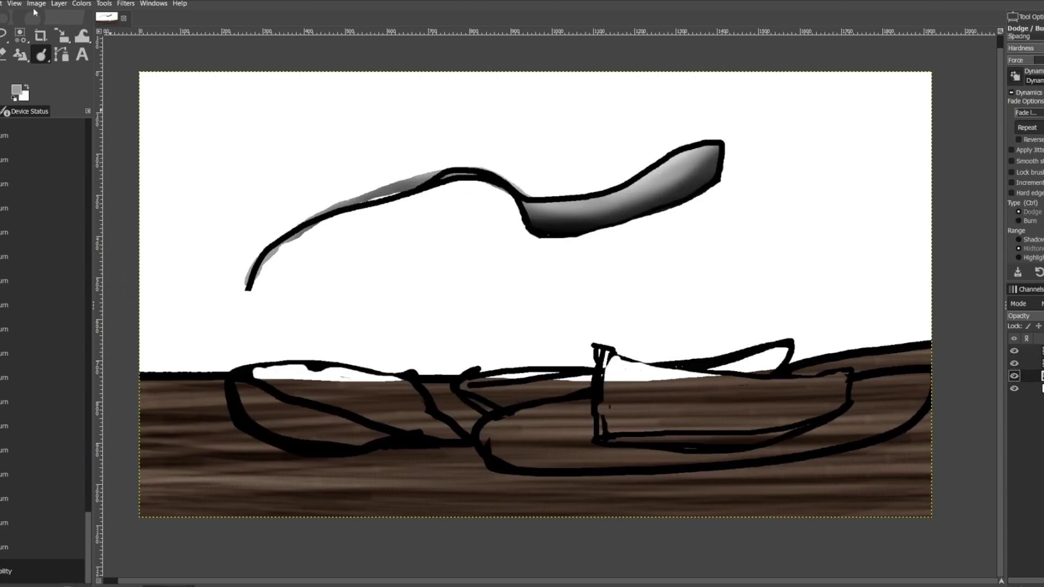
On a new layer, outline the large elongated oval in white and fill it with white
key("Return")
key("x")
key("n")
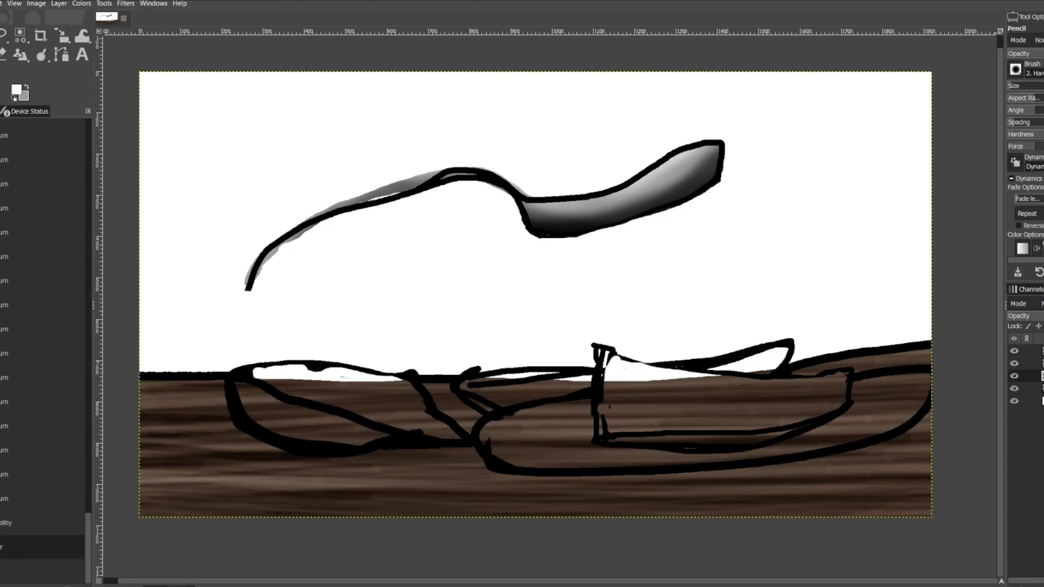
mouse_move(930, 374)
left_mouse_down()
mouse_move(625, 403)
mouse_move(563, 466)
mouse_move(927, 397)
mouse_move(931, 376)
left_mouse_up()
key("shift+b")
left_click(593, 418)
On a new layer, outline the long pointed shape behind the oval in dark green and fill it
key("n")
left_click(59, 3)
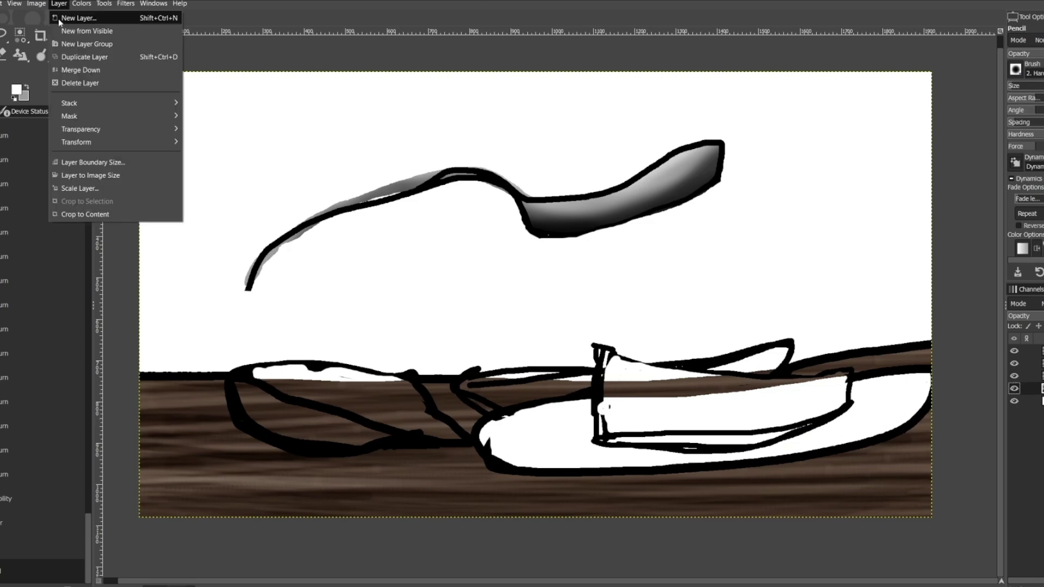
left_click(16, 90)
left_click(88, 175)
left_click_drag(473, 405, 511, 374)
left_click_drag(604, 372, 663, 369)
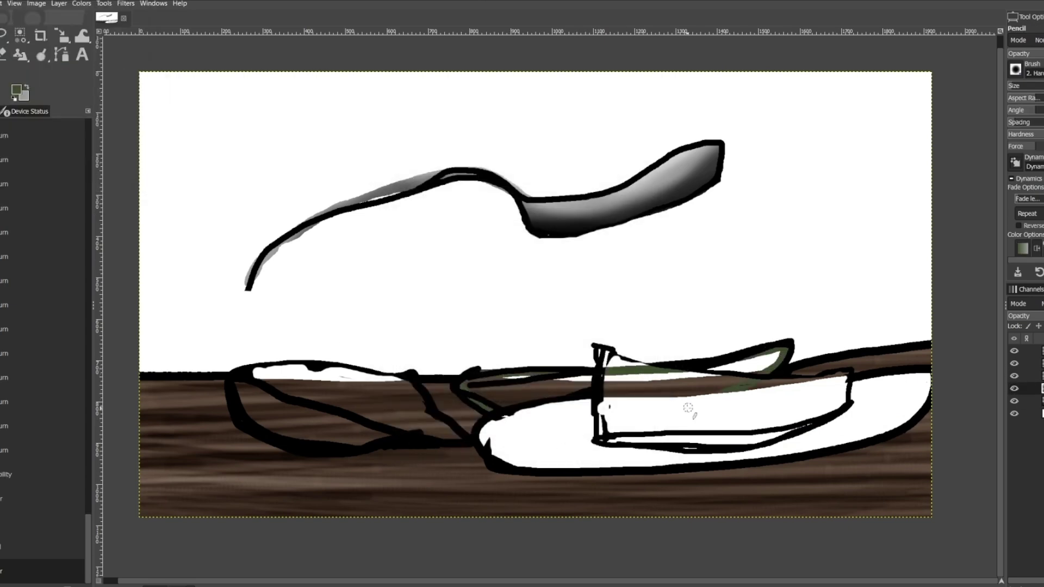
key("shift+b")
left_click(516, 407)
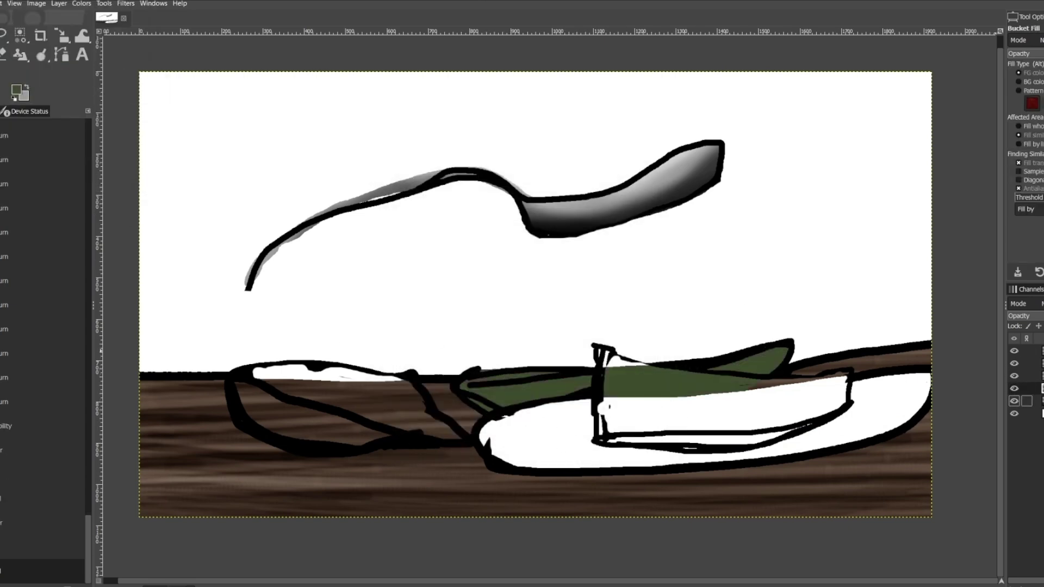
On a new layer, outline the lower part of the wedge in yellow and fill it
key("shift+ctrl+n")
left_click(16, 90)
left_click(89, 175)
key("n")
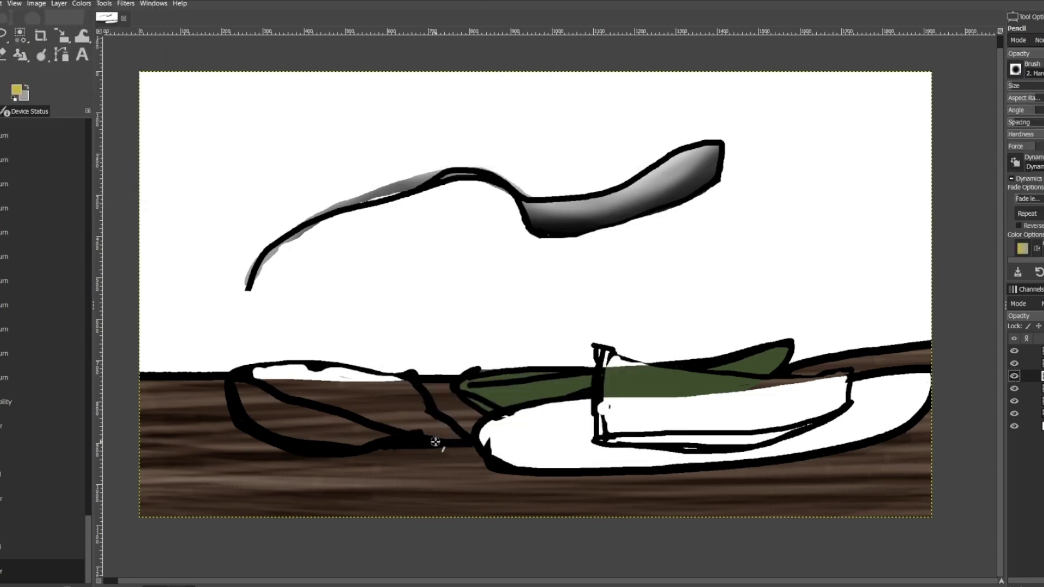
key("shift+b")
left_click(313, 416)
Fade the sketch layer, and outline and fill the wedge's upper part with pale beige d0c89b
left_click(17, 90)
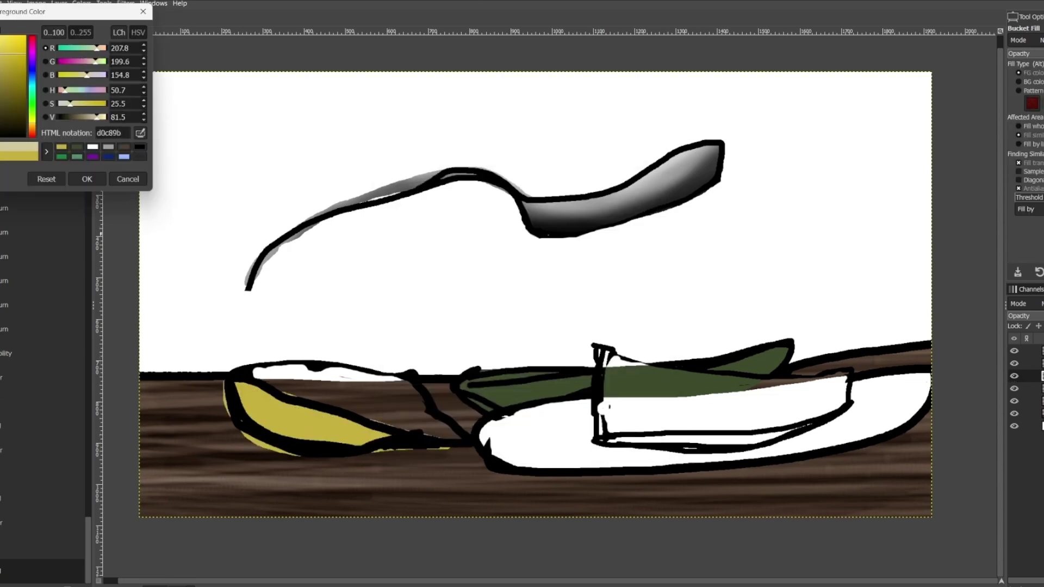
left_click(89, 175)
key("n")
left_click(1014, 375)
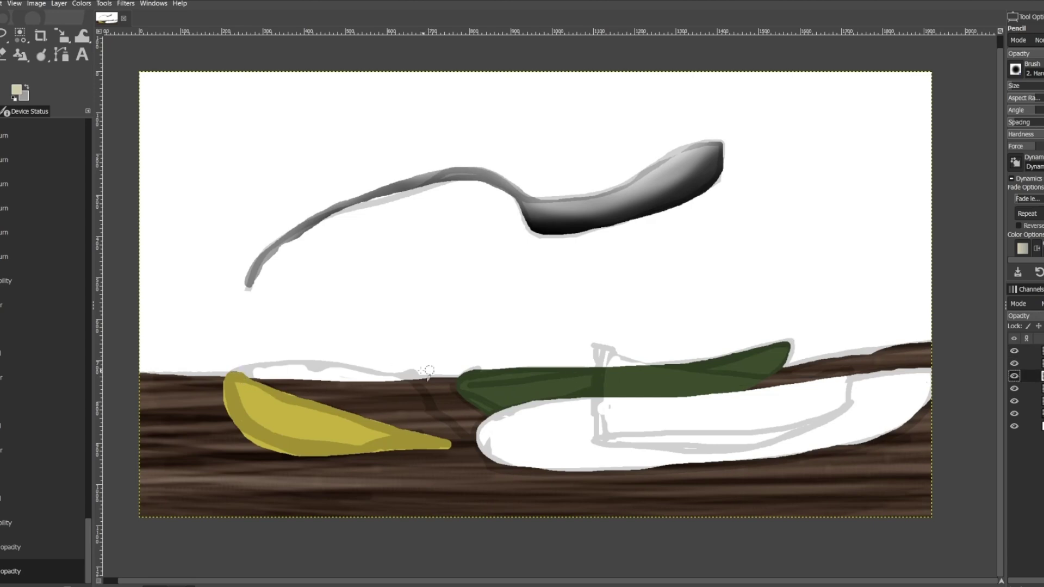
mouse_move(239, 374)
left_mouse_down()
mouse_move(376, 373)
mouse_move(432, 412)
mouse_move(447, 438)
left_mouse_up()
key("shift+b")
left_click(332, 387)
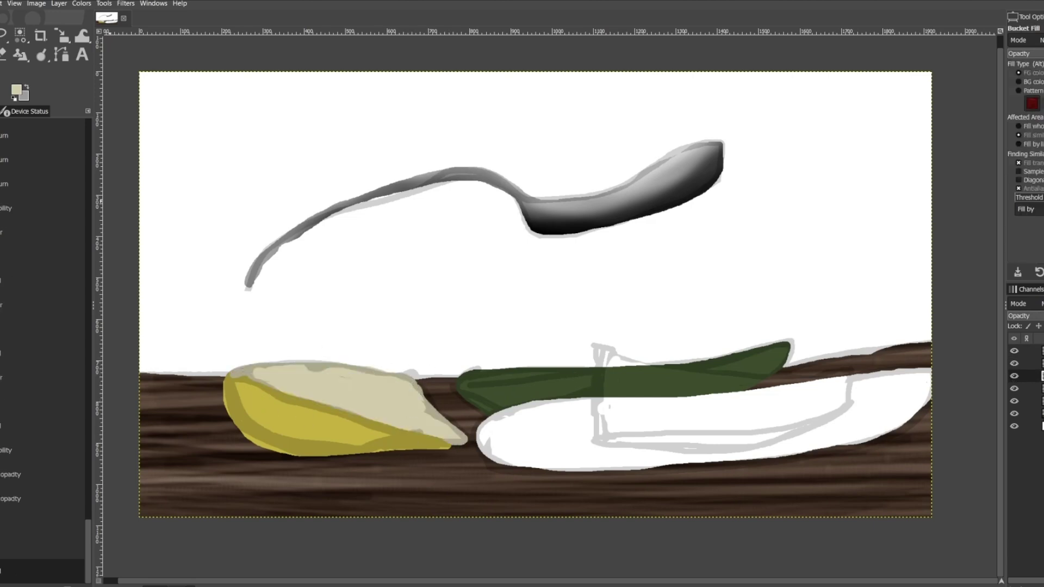
On a new layer, paint the slice's brown crust along its left side and underside with the Pencil
key("n")
left_click(279, 404, "ctrl")
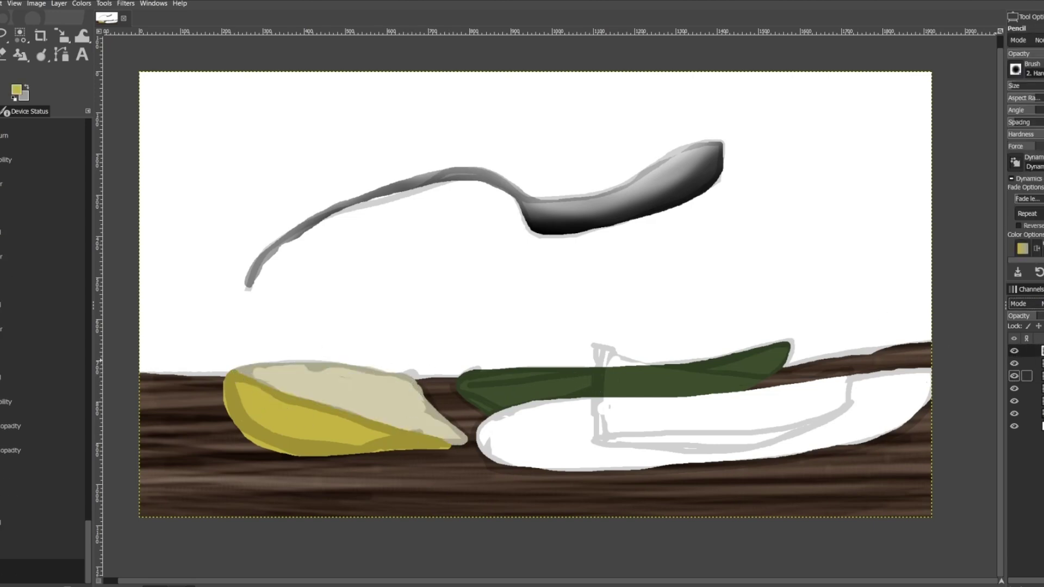
key("shift+ctrl+n")
key("Return")
left_click(17, 90)
left_click_drag(16, 81, 6, 74)
left_click(85, 178)
mouse_move(614, 352)
left_mouse_down()
mouse_move(596, 404)
mouse_move(629, 436)
mouse_move(808, 424)
mouse_move(622, 443)
mouse_move(783, 434)
mouse_move(600, 421)
left_mouse_up()
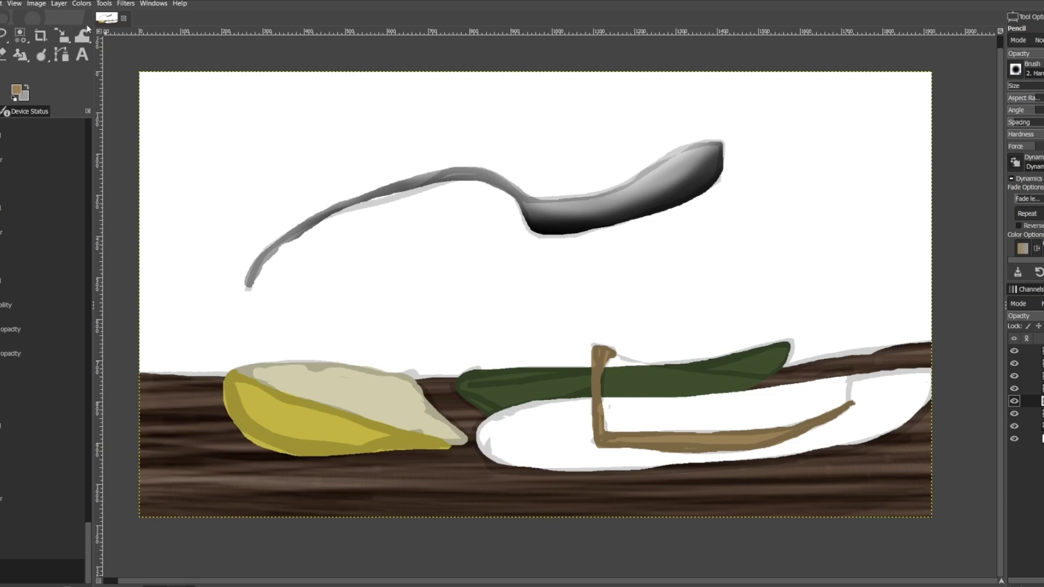
On a new layer, outline the face of the slice inside the crust in pale beige and fill it
key("shift+ctrl+n")
key("Return")
left_click(16, 90)
left_click(85, 178)
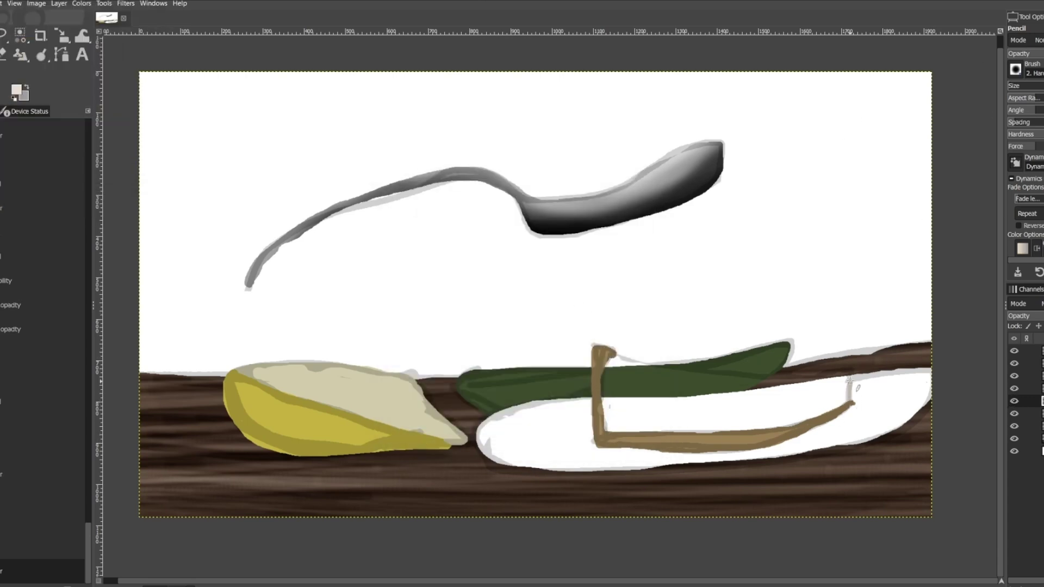
left_click_drag(850, 381, 595, 351)
key("shift+b")
left_click(724, 397)
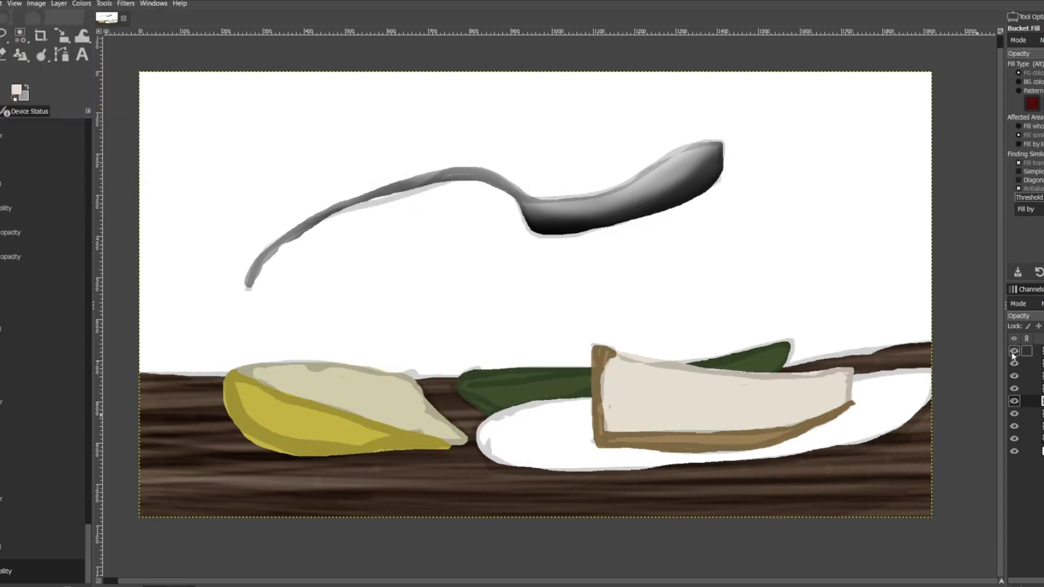
Hide every layer above the wooden tabletop and trace the tabletop's upper edge in black with the Pencil
left_click(1013, 352)
key("shift+d")
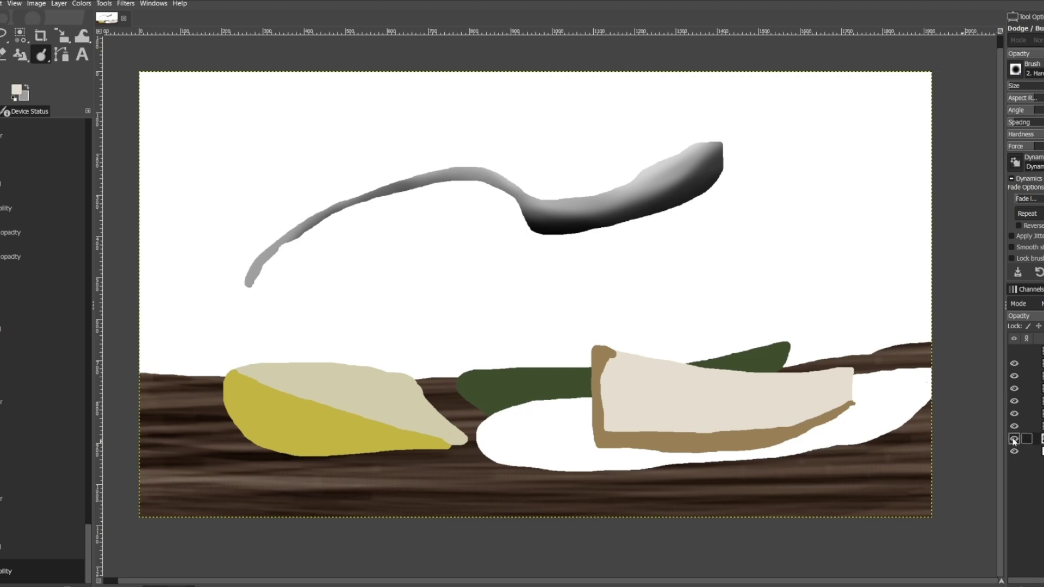
left_click_drag(1014, 426, 1014, 363)
key("d")
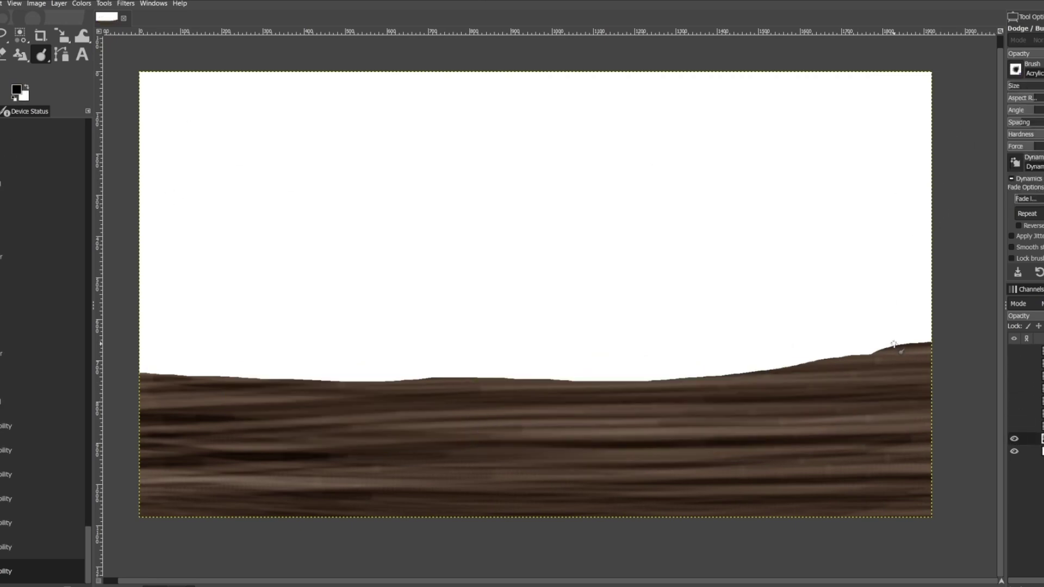
key("n")
left_click_drag(865, 355, 906, 343)
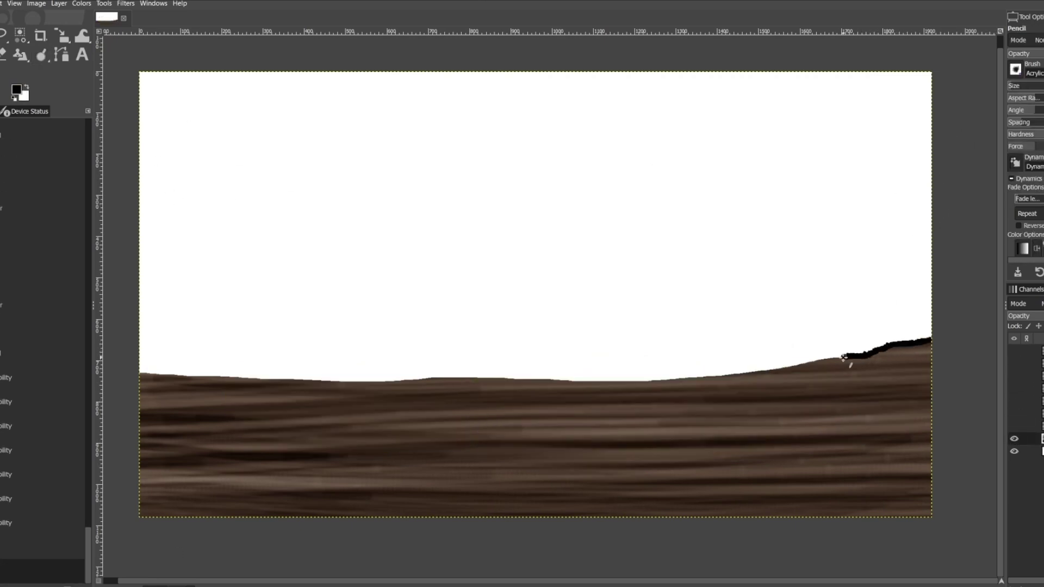
mouse_move(843, 358)
left_mouse_down()
mouse_move(647, 383)
mouse_move(140, 373)
left_mouse_up()
Show the hidden layers except the slice and white oval, and outline the green shape in black, including its inner edges
left_click(1014, 426)
left_click_drag(1014, 413, 1014, 351)
left_click(1015, 401)
left_click(1014, 388)
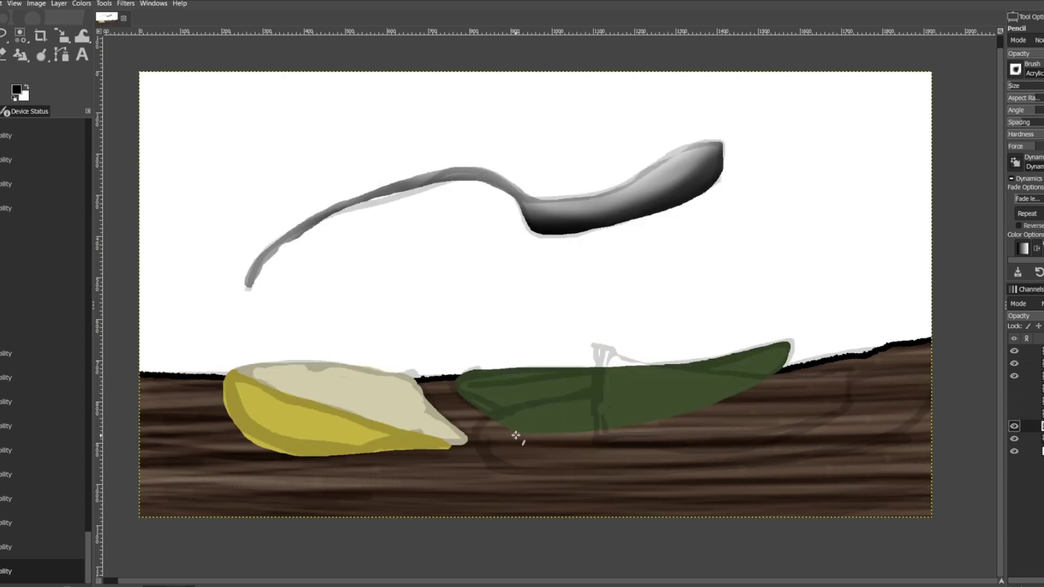
mouse_move(455, 385)
left_mouse_down()
mouse_move(737, 353)
mouse_move(702, 414)
mouse_move(519, 433)
mouse_move(609, 368)
left_mouse_up()
left_click_drag(678, 366, 764, 376)
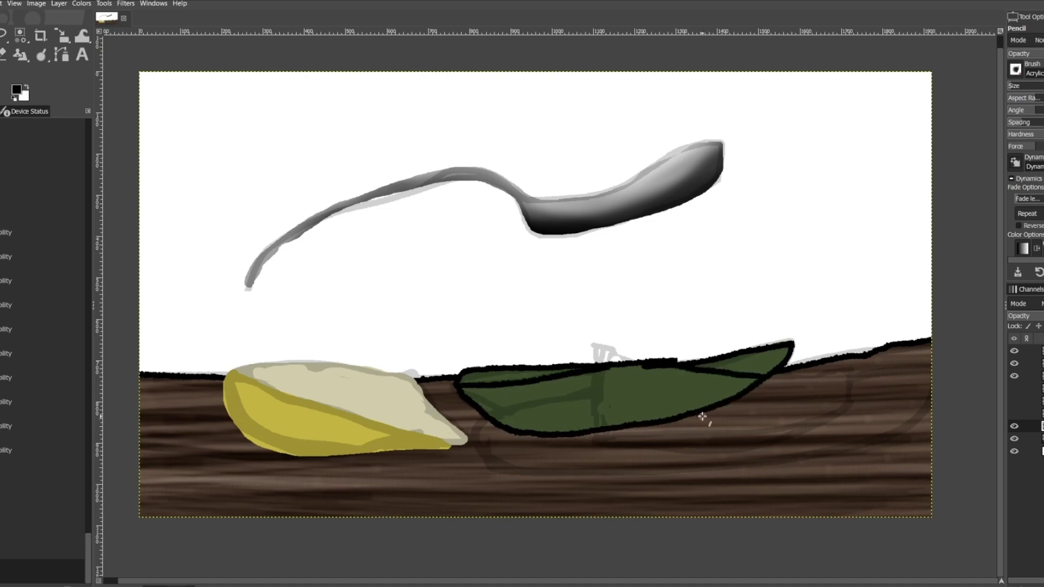
Outline the whole spoon, handle and bowl, in black on its own layer
left_click(1030, 363)
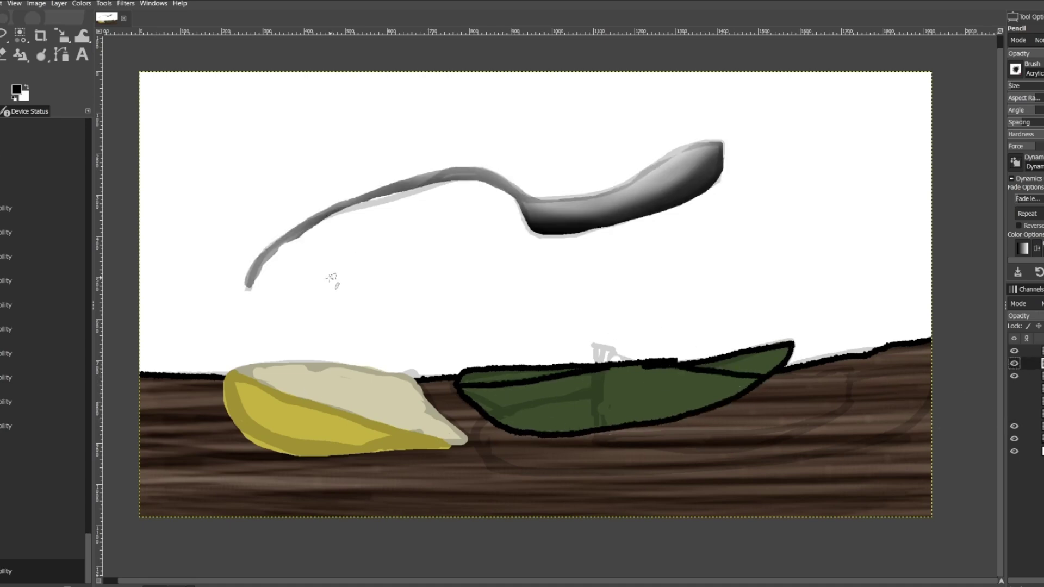
mouse_move(279, 250)
left_mouse_down()
mouse_move(391, 194)
mouse_move(467, 179)
mouse_move(519, 200)
left_mouse_up()
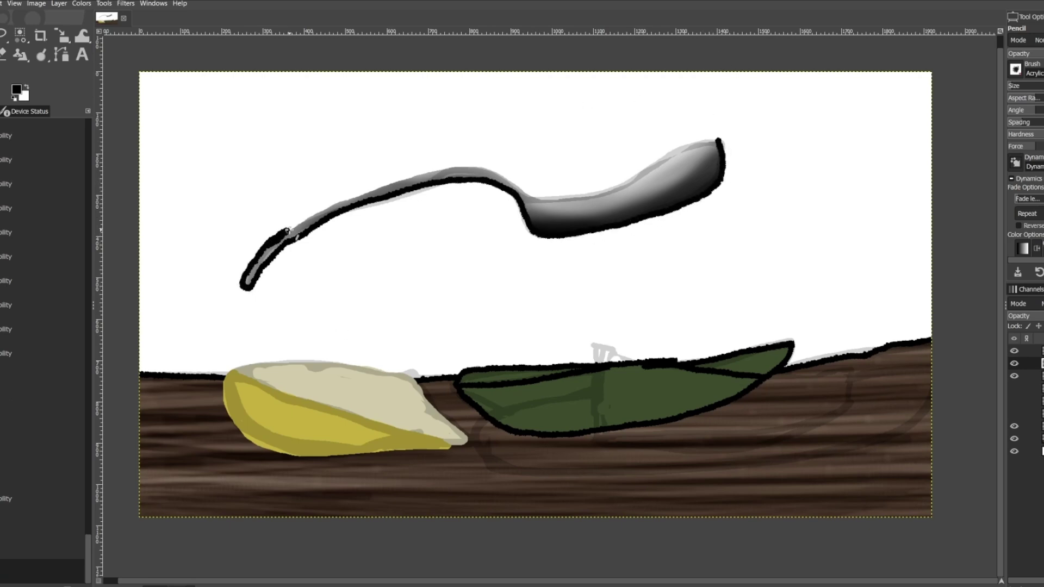
left_click_drag(310, 214, 472, 166)
mouse_move(535, 198)
left_mouse_down()
mouse_move(558, 199)
mouse_move(654, 165)
left_mouse_up()
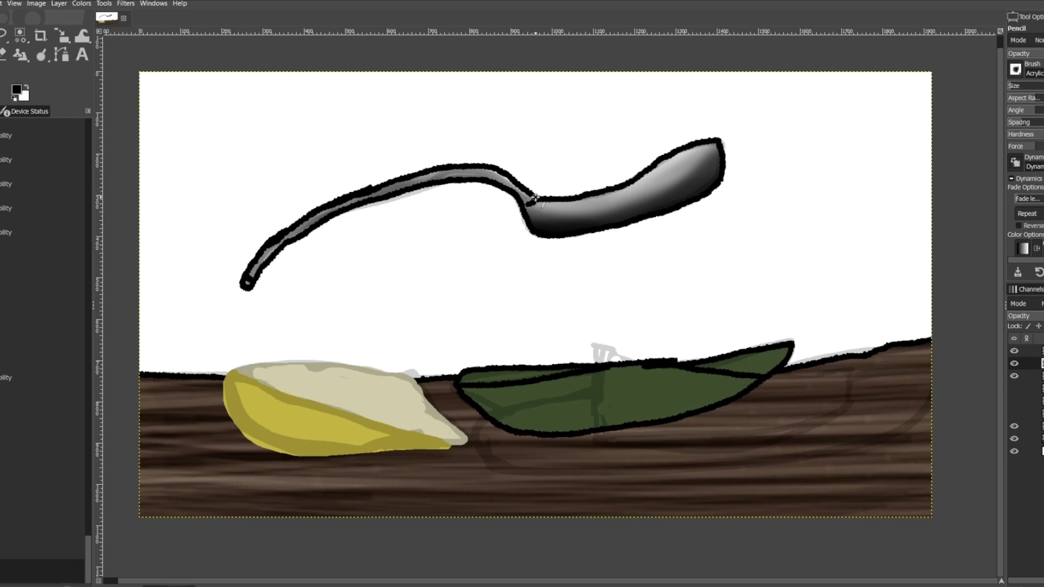
Outline the yellow wedge in black on its layer, including the line between its beige and yellow parts
left_click(1039, 377)
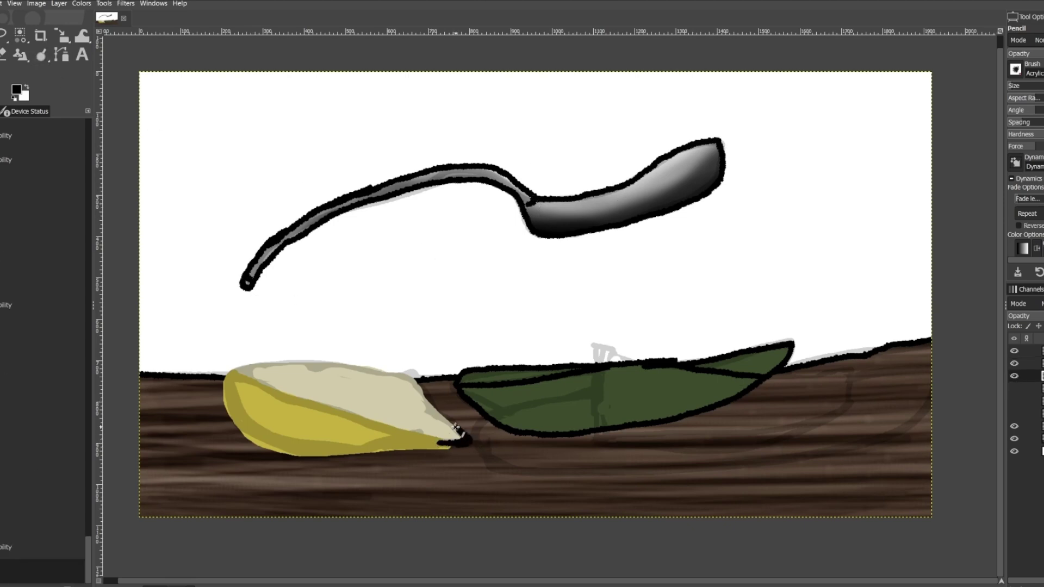
mouse_move(408, 374)
left_mouse_down()
mouse_move(244, 363)
mouse_move(272, 390)
mouse_move(460, 443)
mouse_move(347, 459)
left_mouse_up()
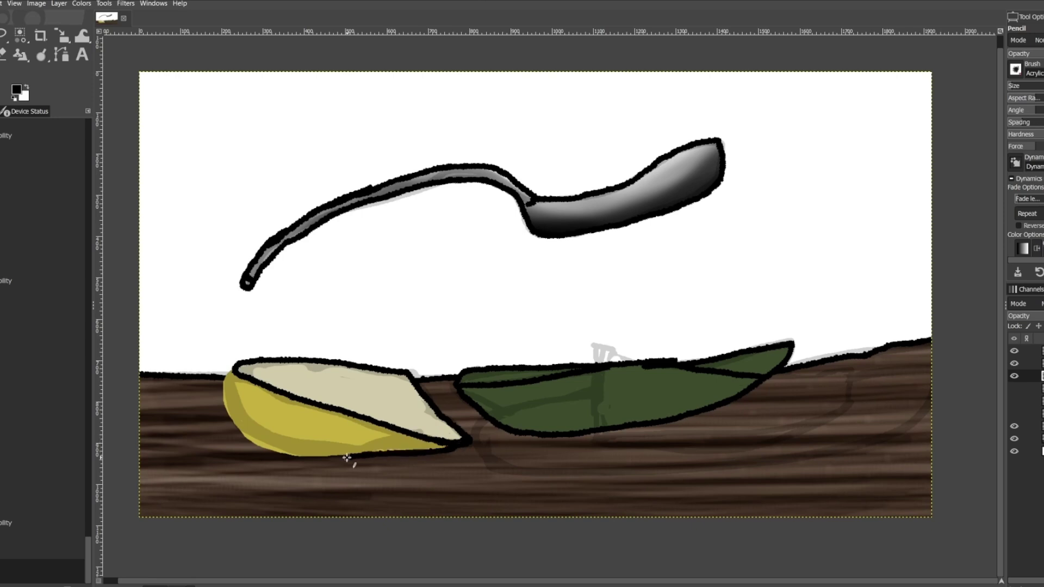
Show the slice and white oval layers again, and outline the slice's brown crust and pale face in black
left_click(1014, 388)
left_click(1014, 401)
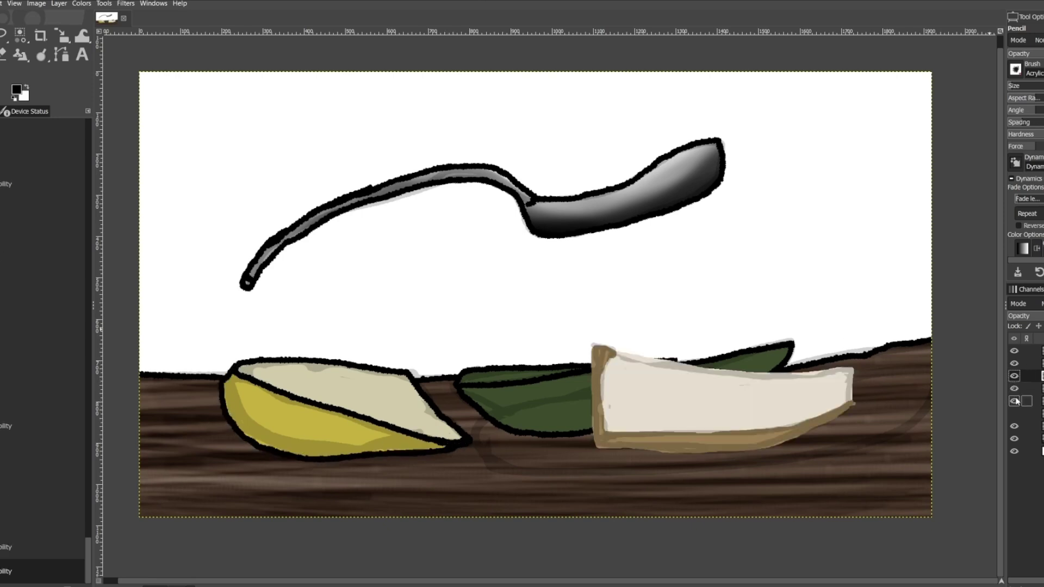
left_click(1014, 413)
left_click(1036, 388)
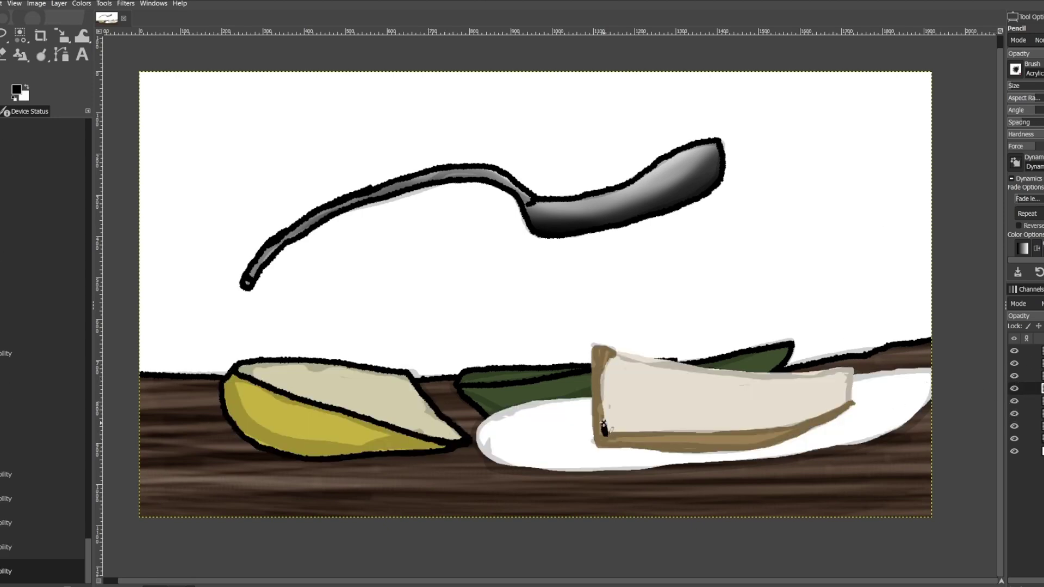
left_click_drag(599, 446, 594, 422)
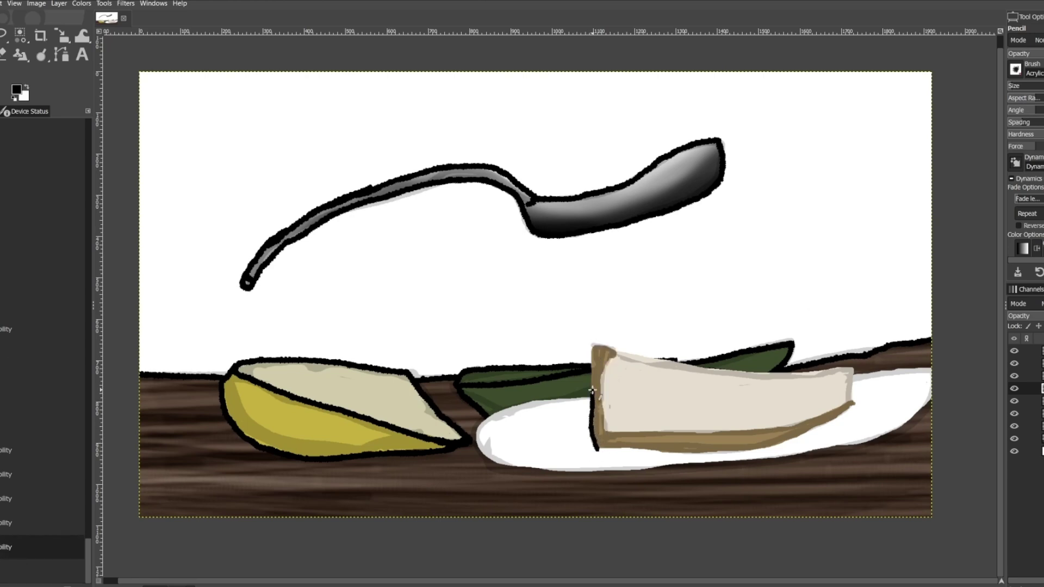
mouse_move(604, 371)
left_mouse_down()
mouse_move(610, 434)
mouse_move(760, 429)
left_mouse_up()
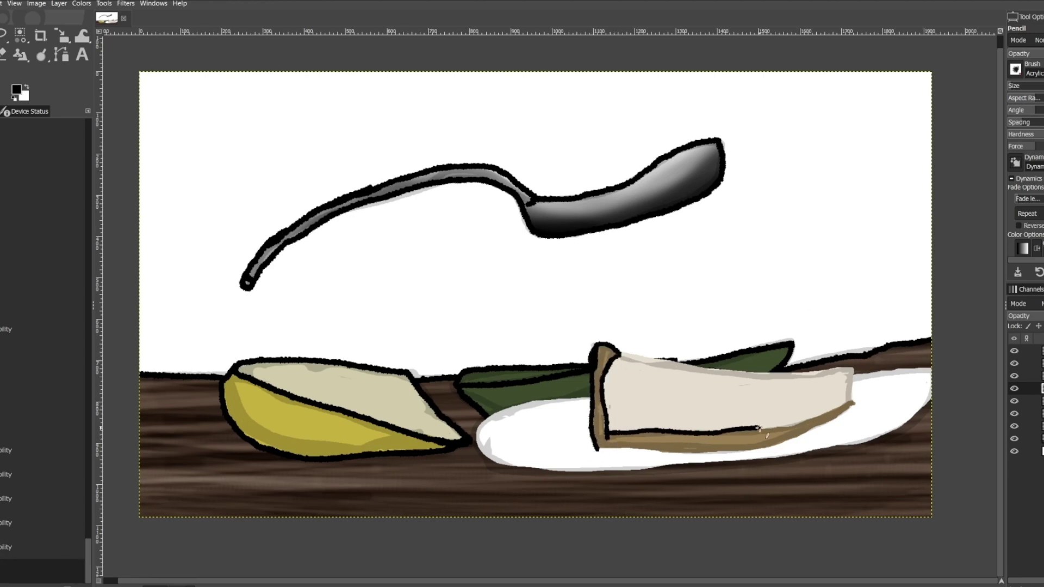
left_click(1035, 401)
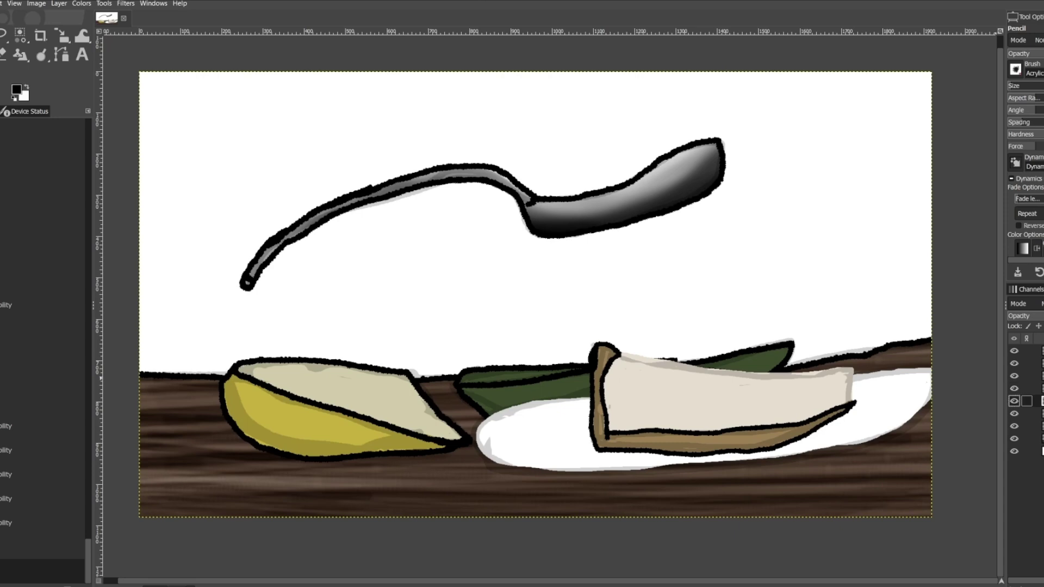
left_click_drag(625, 354, 852, 375)
Hide the layers above the white oval, outline the oval in black, and show those layers again
left_click(1014, 414, "shift")
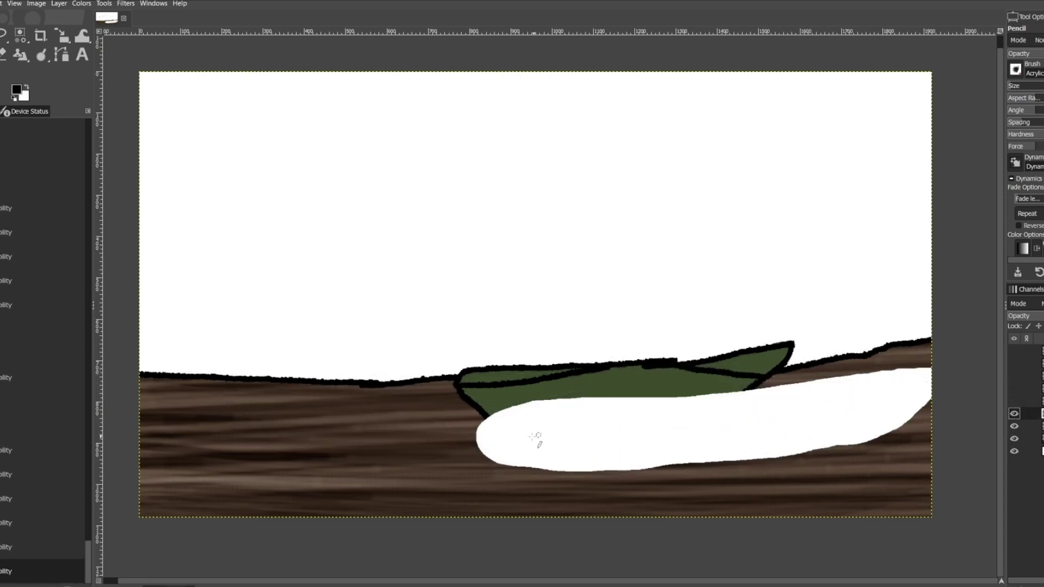
mouse_move(527, 403)
left_mouse_down()
mouse_move(892, 370)
mouse_move(931, 371)
left_mouse_up()
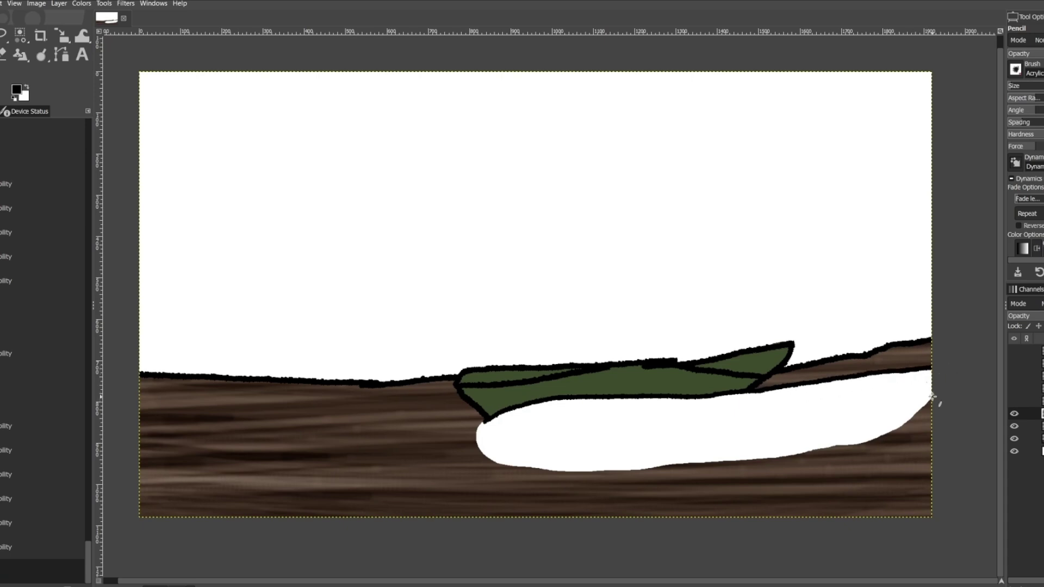
left_click_drag(773, 457, 640, 471)
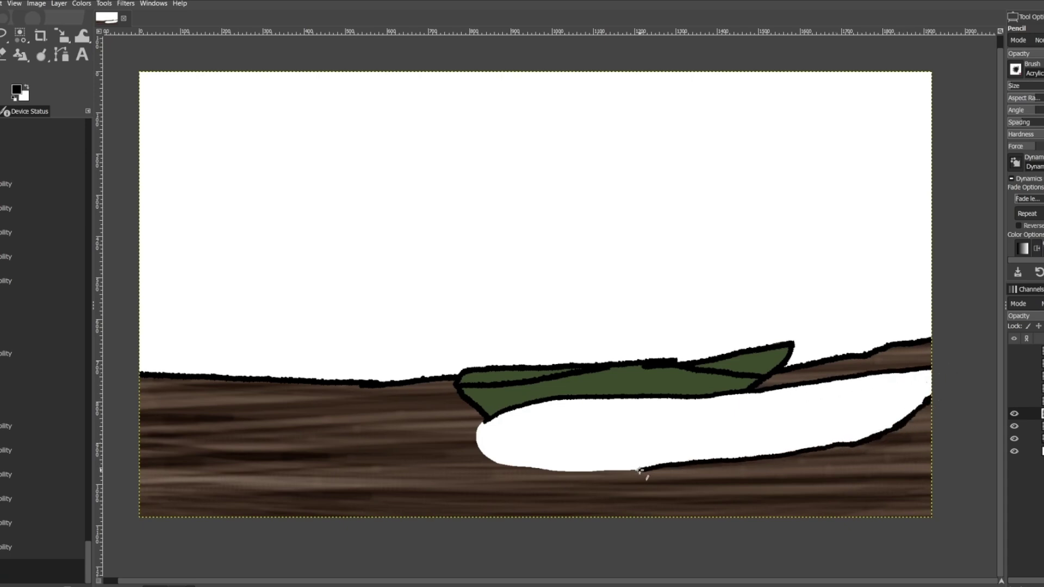
left_click_drag(476, 447, 483, 425)
left_click_drag(1014, 400, 1013, 352)
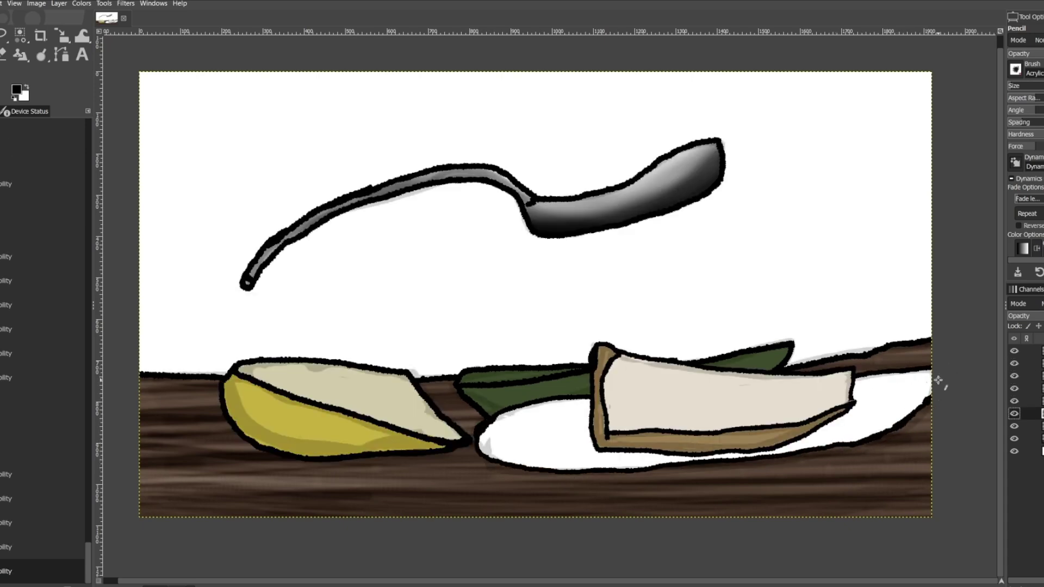
Shade the wedge with mottled light and dark patches using the Dodge/Burn tool, concentrating on its yellow part
left_click(1033, 375)
left_click(41, 54)
mouse_move(293, 417)
left_mouse_down()
mouse_move(228, 400)
mouse_move(375, 444)
left_mouse_up()
scroll(1025, 163, "down", 3)
left_click(1018, 221)
mouse_move(245, 435)
left_mouse_down()
mouse_move(424, 444)
mouse_move(233, 405)
mouse_move(429, 446)
left_mouse_up()
scroll(1025, 163, "up", 3)
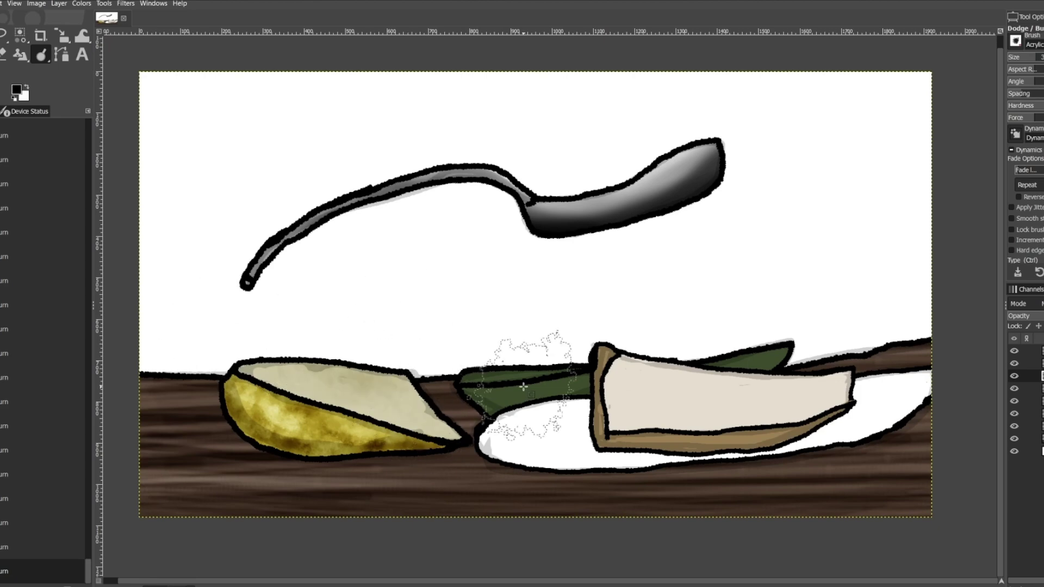
key("ctrl+z")
key("ctrl+z")
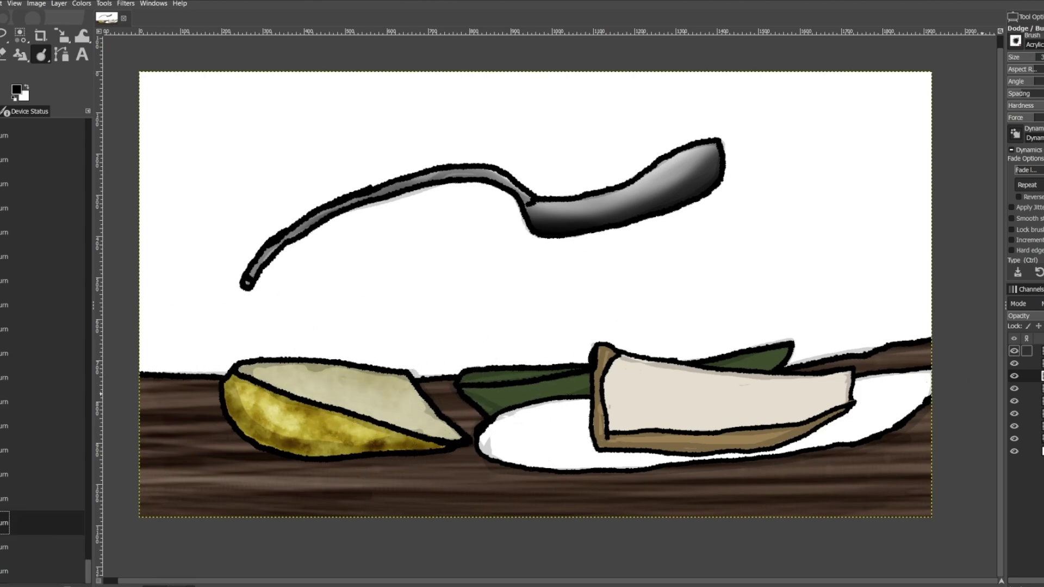
On the white oval's layer, add short broken black Pencil strokes just inside its outline with a small brush
left_click(1028, 413)
key("ctrl+y")
key("ctrl+y")
key("n")
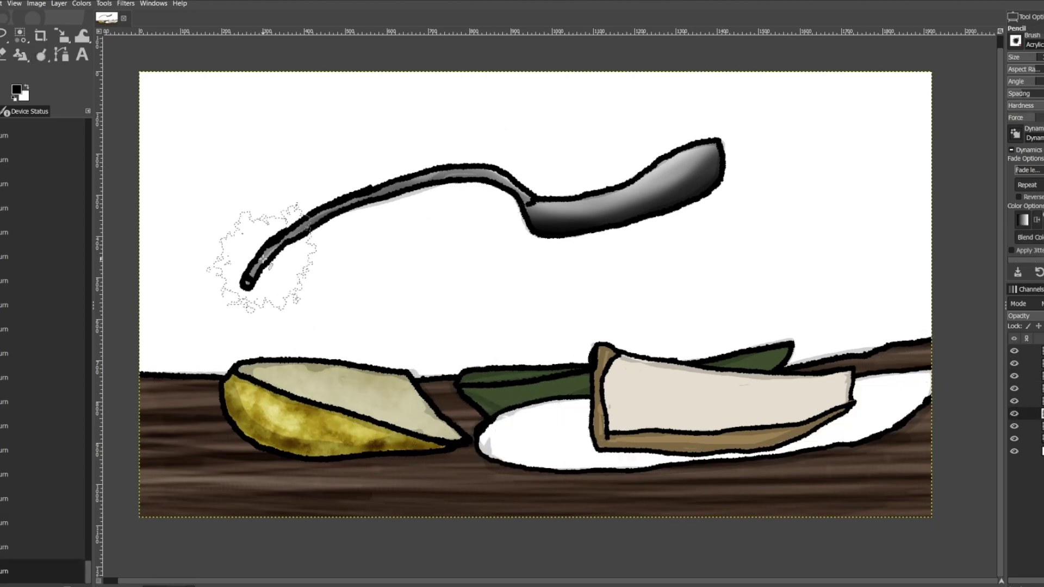
key("ctrl+z")
scroll(1033, 109, "up", 1)
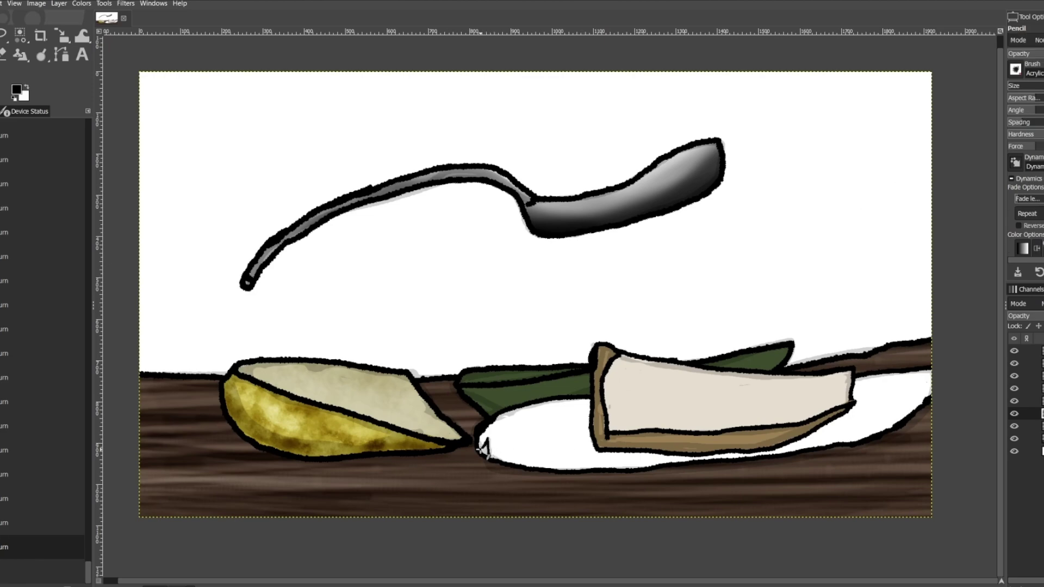
left_click_drag(481, 448, 485, 457)
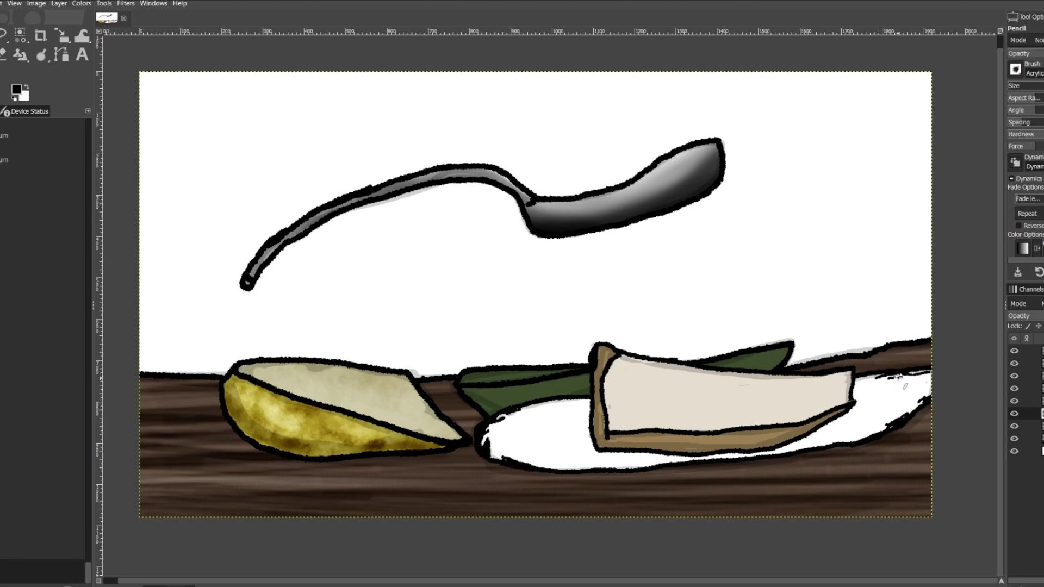
left_click_drag(592, 400, 508, 414)
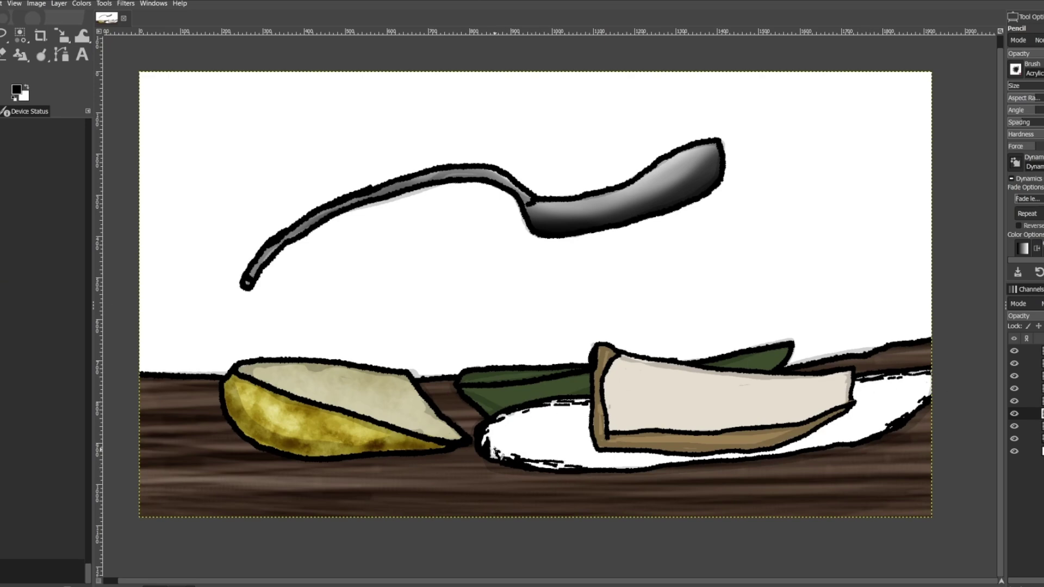
Darken the upper strip of the green shape with the Dodge/Burn tool on its layer
key("Page_Down")
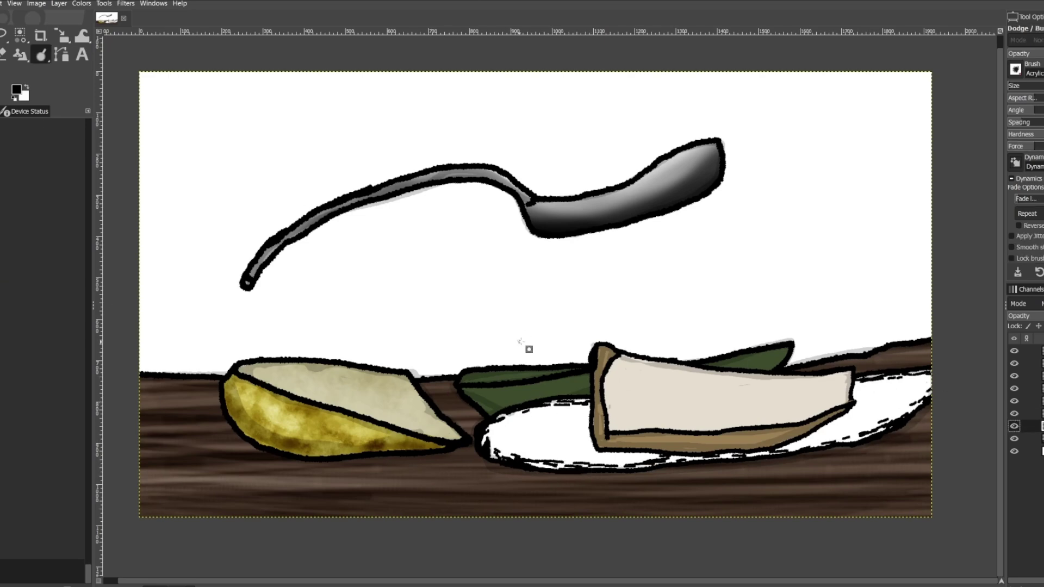
key("shift+d")
scroll(30, 456, "down", 3)
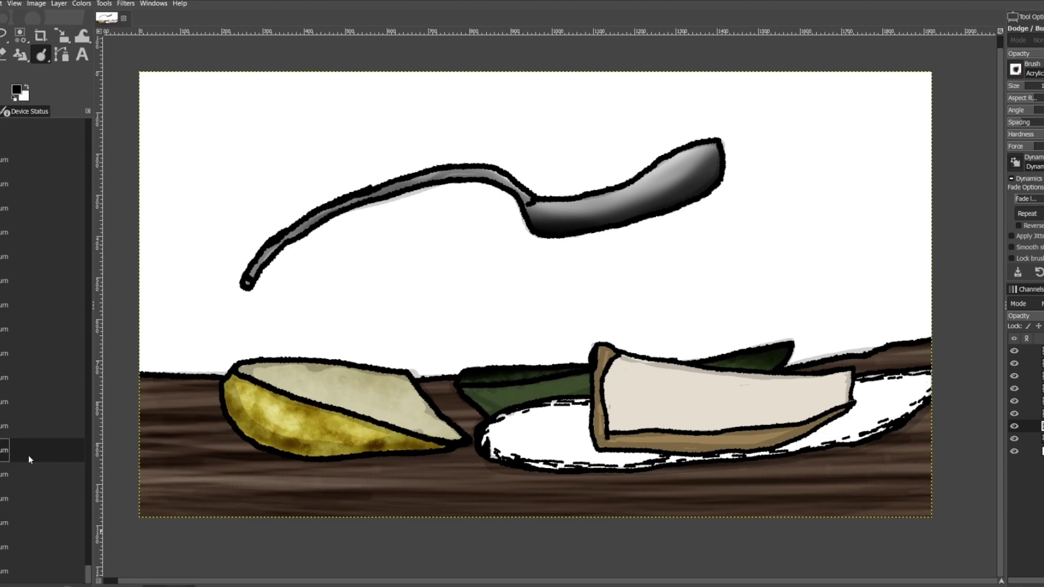
Lighten the spoon's bowl and handle on its layer using Dodge with the Midtones range
left_click(1027, 364)
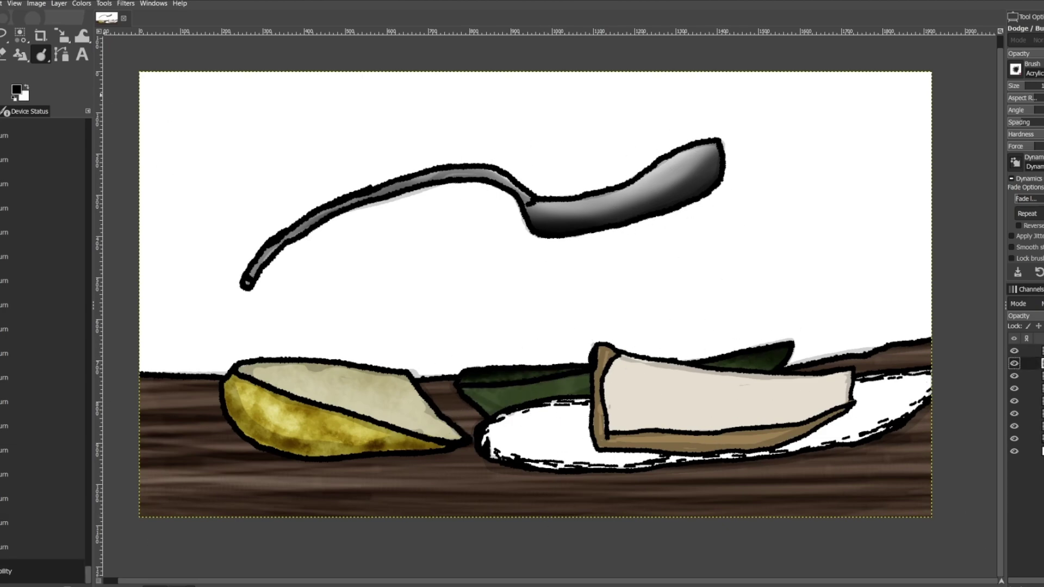
scroll(1025, 136, "down", 3)
left_click_drag(710, 186, 646, 191)
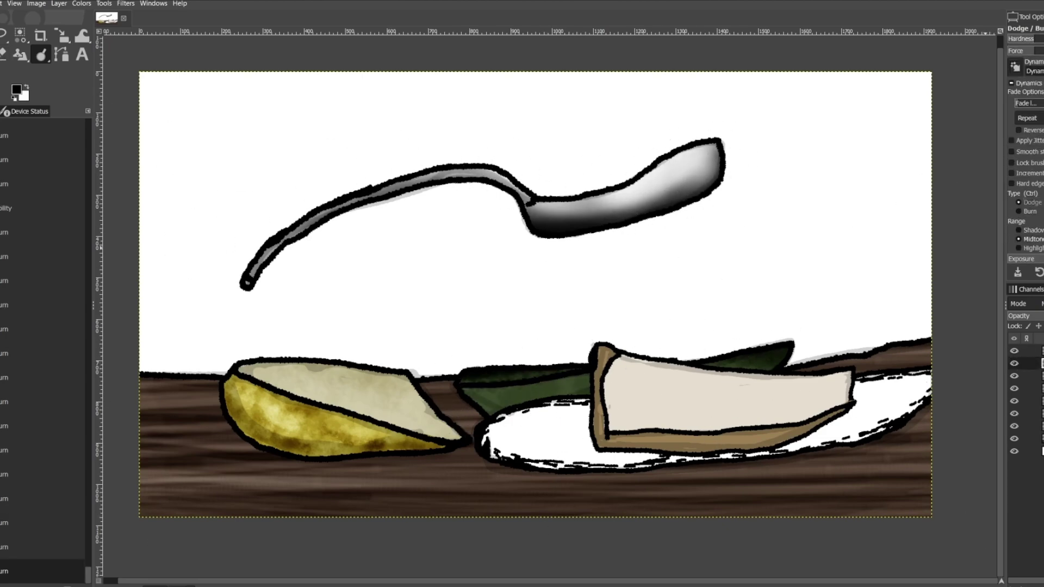
Add short broken black Pencil strokes just inside the outlines of the spoon and the slice's brown crust, each on its own layer
key("n")
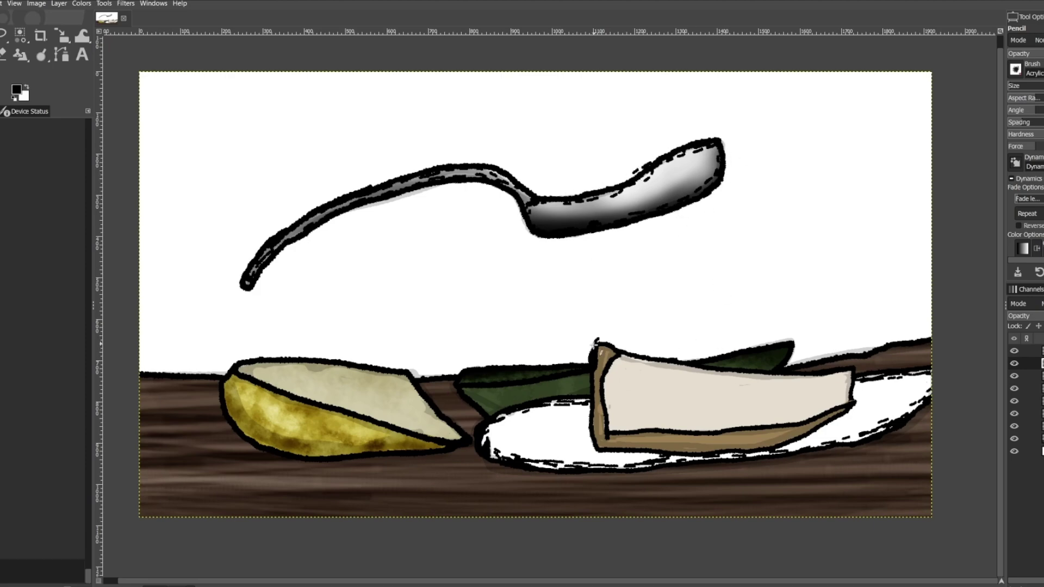
left_click(1028, 389)
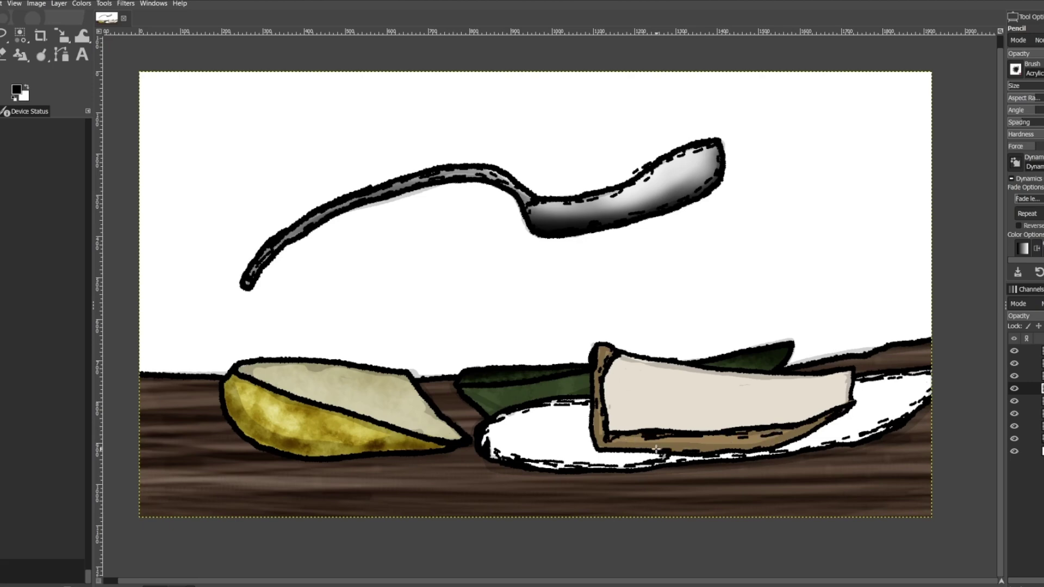
Shade the slice with Dodge/Burn, darkening patches of the brown crust and adding mottled highlights to its pale face
key("shift+d")
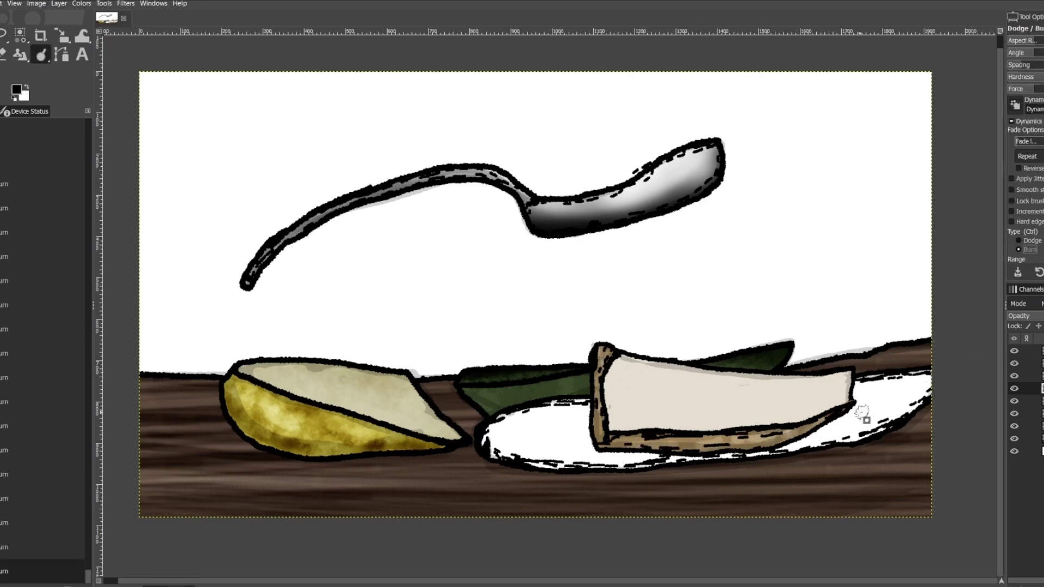
mouse_move(862, 413)
left_mouse_down()
mouse_move(718, 448)
mouse_move(631, 447)
mouse_move(607, 419)
mouse_move(606, 437)
left_mouse_up()
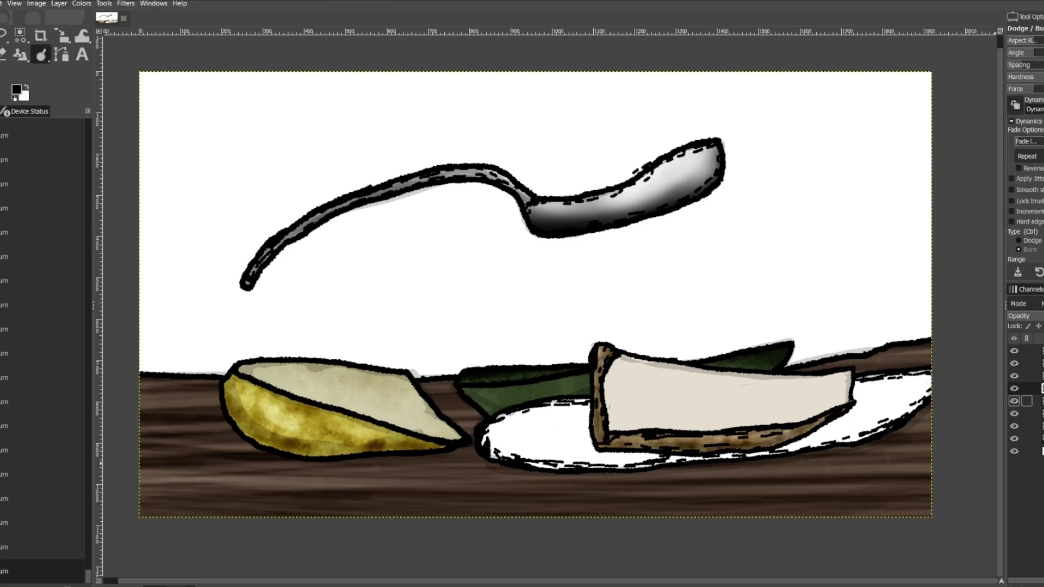
left_click(1028, 401)
mouse_move(603, 359)
left_mouse_down()
mouse_move(624, 354)
mouse_move(701, 405)
left_mouse_up()
scroll(1040, 245, "down", 4)
key("ctrl+z")
key("ctrl+z")
key("ctrl+z")
key("ctrl+z")
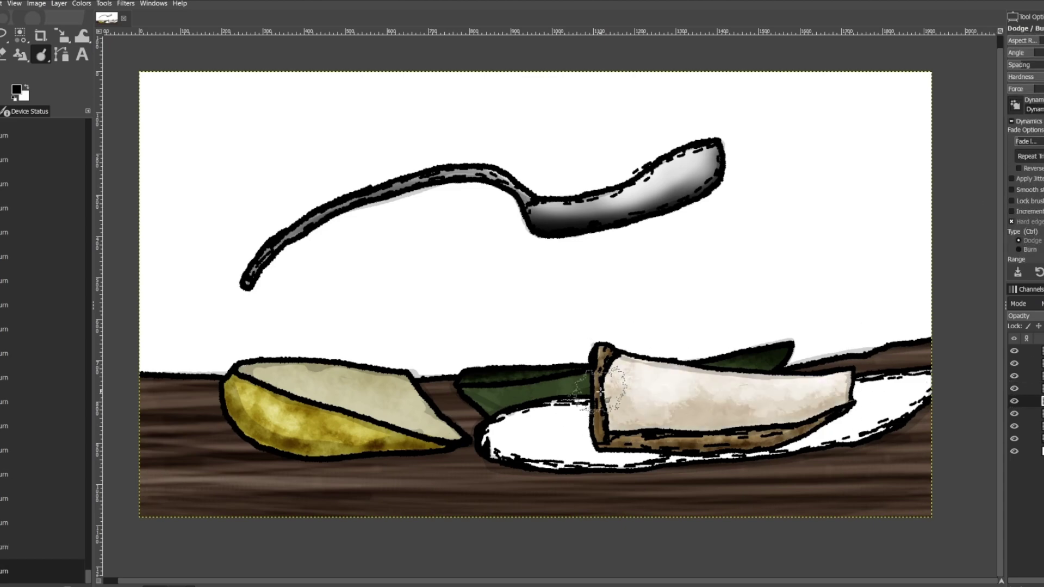
key("ctrl+z")
key("ctrl+y")
Add fine broken black Pencil strokes just inside the outlines of the wedge's yellow part and pale top
key("n")
left_click_drag(239, 383, 314, 406)
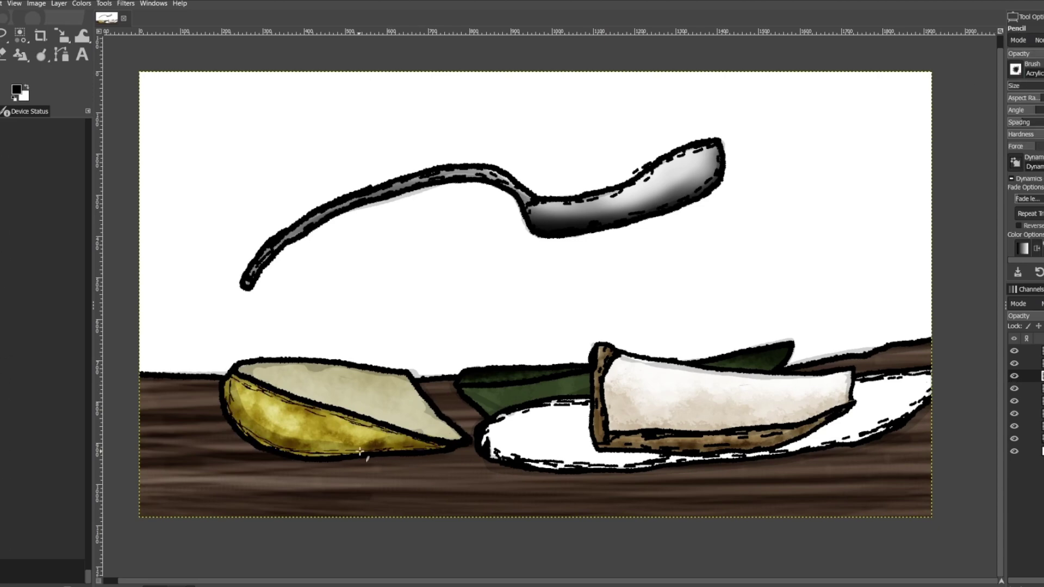
mouse_move(245, 368)
left_mouse_down()
mouse_move(407, 373)
mouse_move(260, 367)
mouse_move(447, 424)
left_mouse_up()
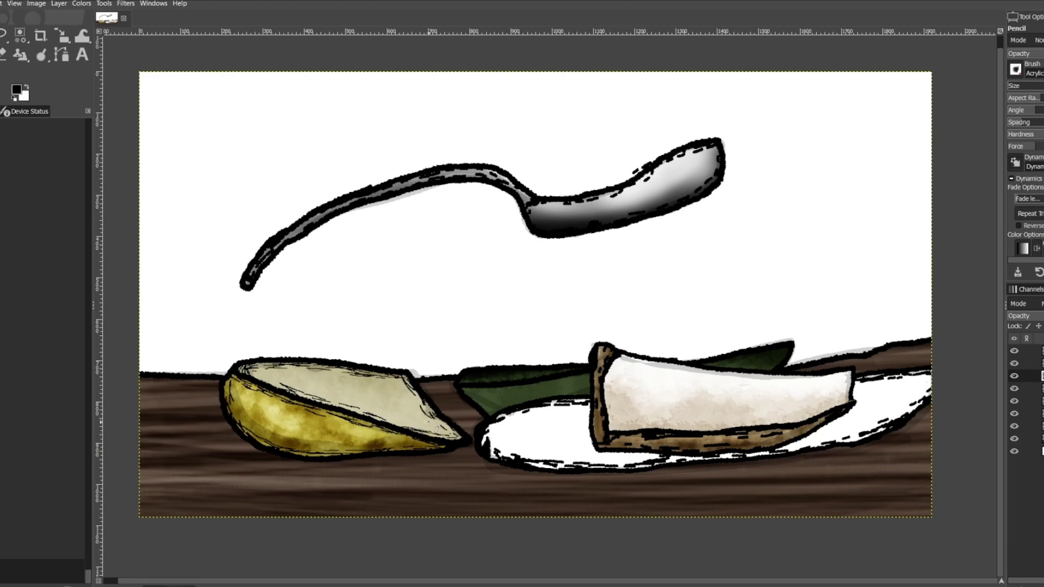
Add fine broken black Pencil strokes inside the outlines of the slice's pale face and the green shape on their layers
key("Page_Down")
key("Page_Down")
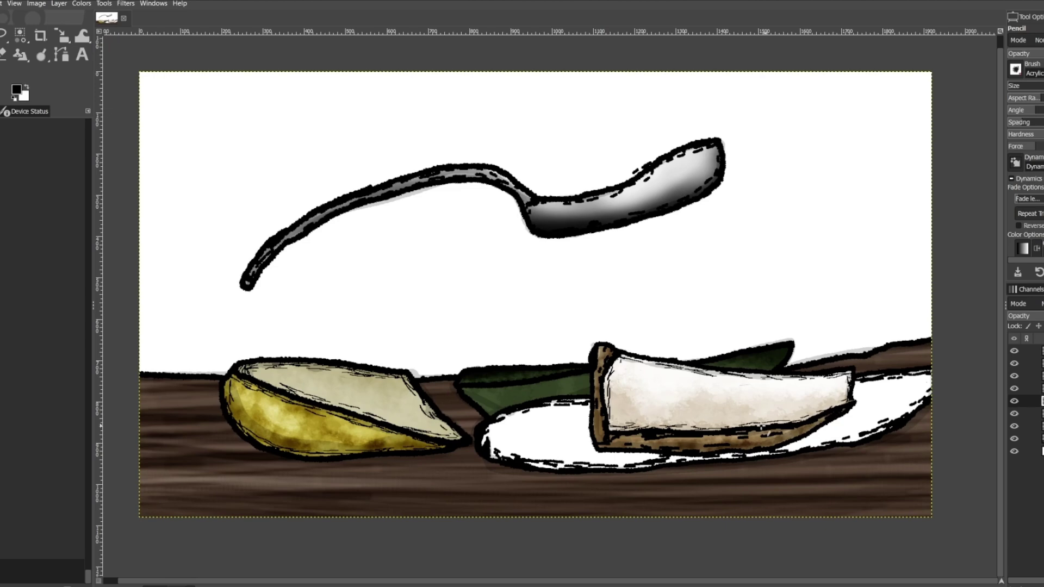
key("Page_Down")
key("Page_Down")
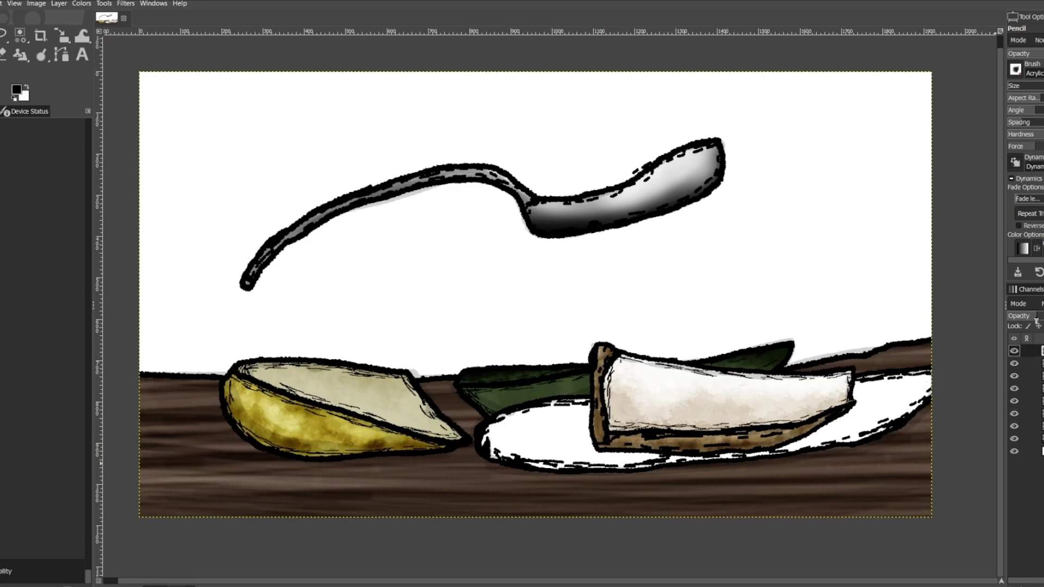
Paint the white wall behind the objects solid dark blue on the background layer with a large Acrylic Pencil brush
key("Page_Down")
key("Page_Down")
key("ctrl+comma")
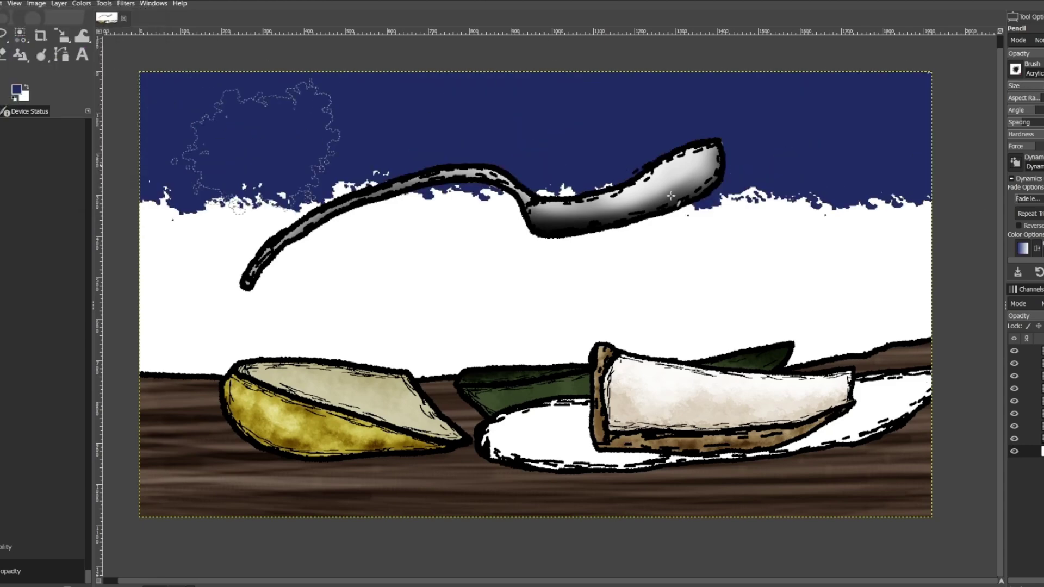
Blend a lighter greyish blue across the wall using the Paintbrush with a large 2. Hardness brush, leaving the corners darker
key("p")
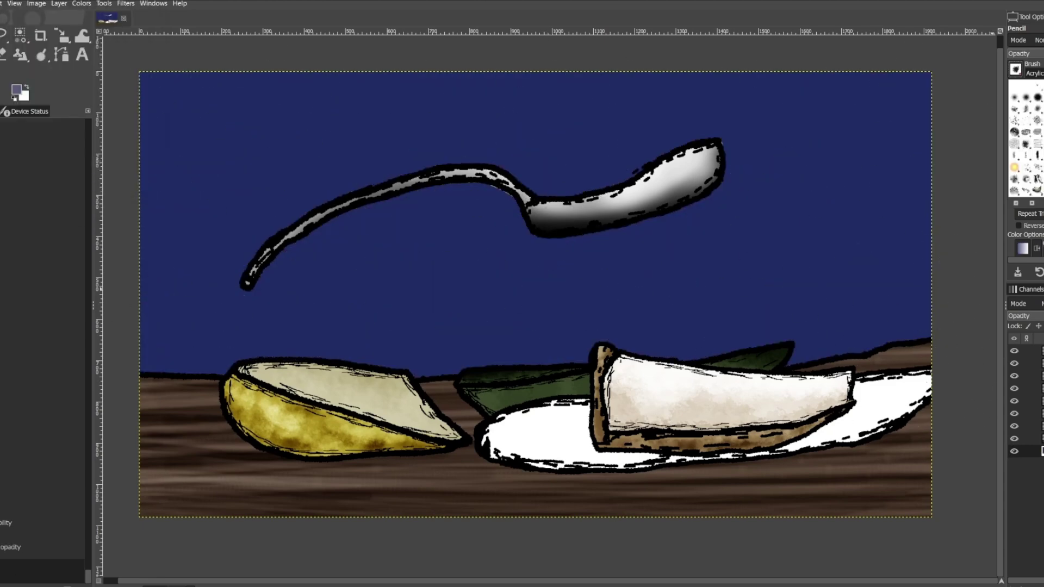
left_click_drag(968, 326, 337, 348)
key("ctrl+z")
left_click_drag(967, 326, 54, 341)
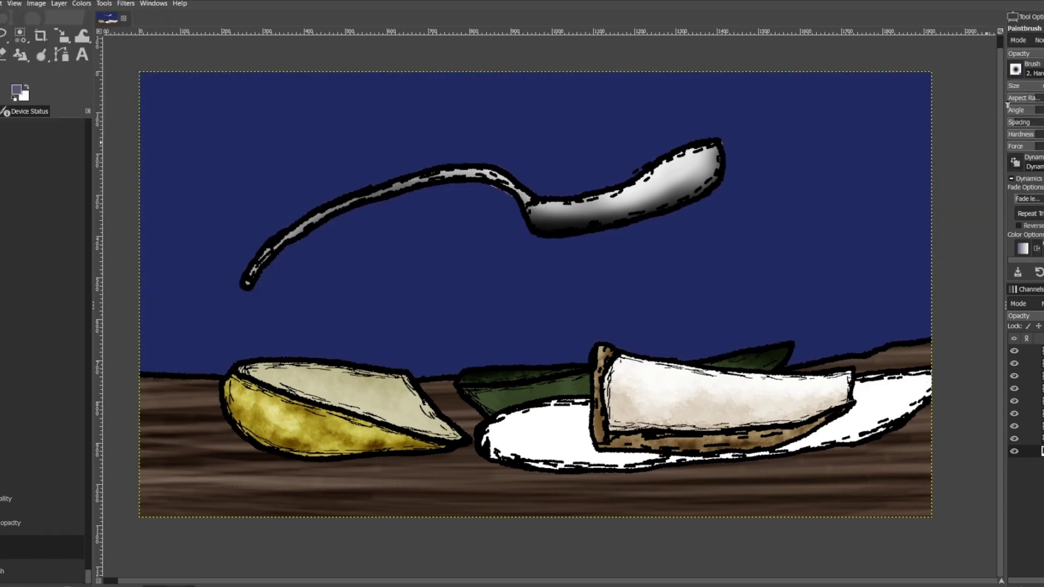
mouse_move(870, 136)
left_mouse_down()
mouse_move(292, 197)
mouse_move(245, 135)
left_mouse_up()
Shade the tabletop on its layer with a large Dodge/Burn brush, darkening the wood and brightening patches along it
key("shift+d")
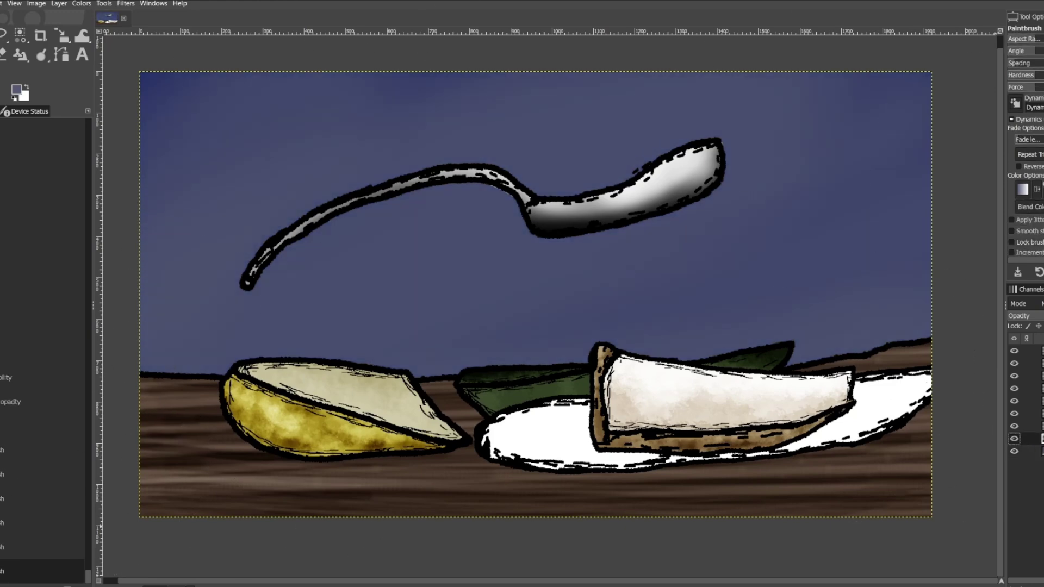
left_click_drag(960, 513, 147, 479)
key("ctrl+z")
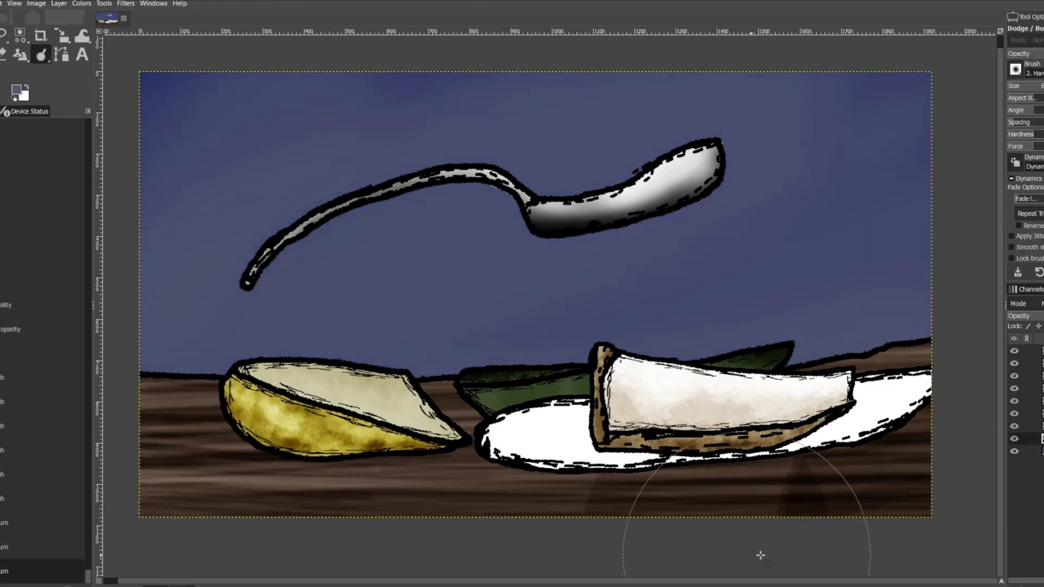
left_click_drag(939, 473, 159, 462)
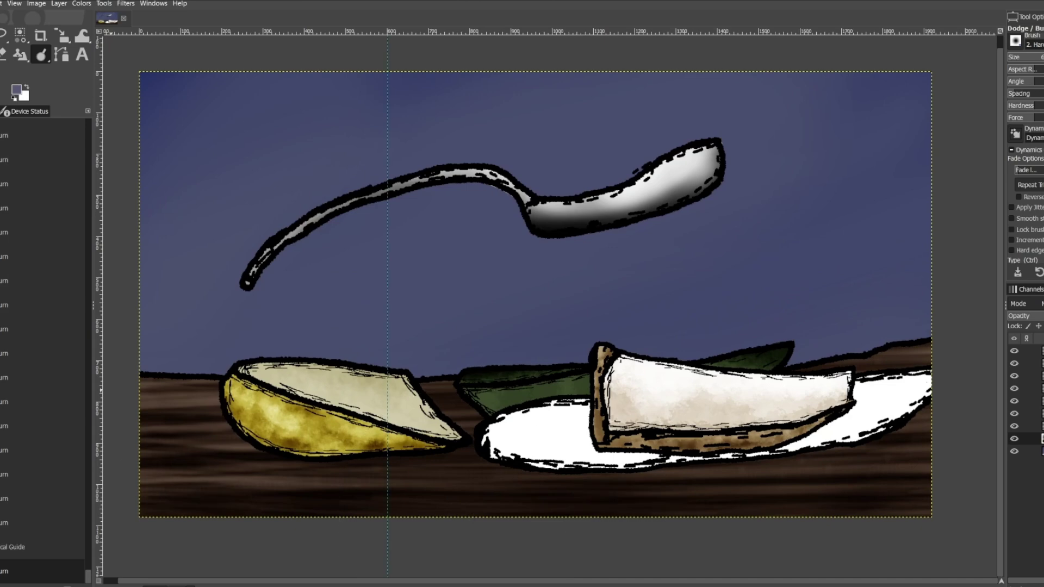
key("ctrl+z")
mouse_move(571, 538)
left_mouse_down()
mouse_move(207, 544)
mouse_move(517, 553)
left_mouse_up()
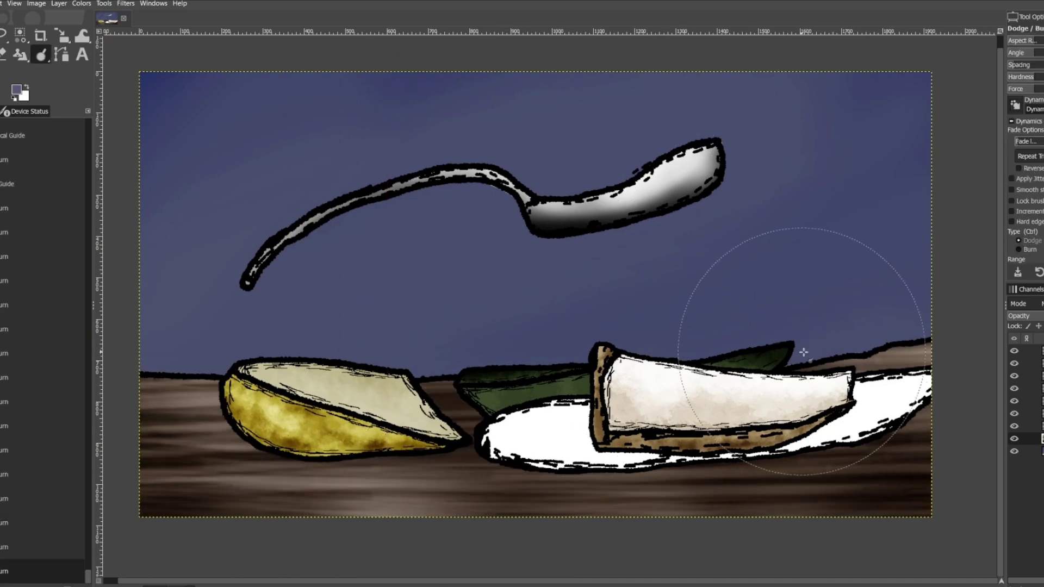
Choose the Acrylic brush and reset the foreground colour to black
scroll(1025, 163, "up", 3)
left_click(1014, 69)
left_click(1036, 91)
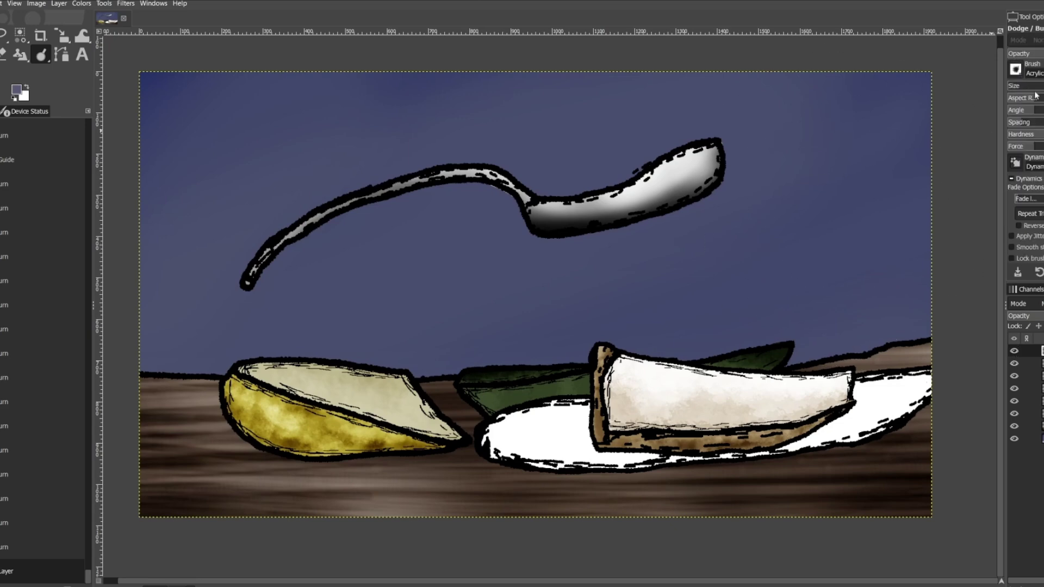
key("Page_Down")
key("p")
key("d")
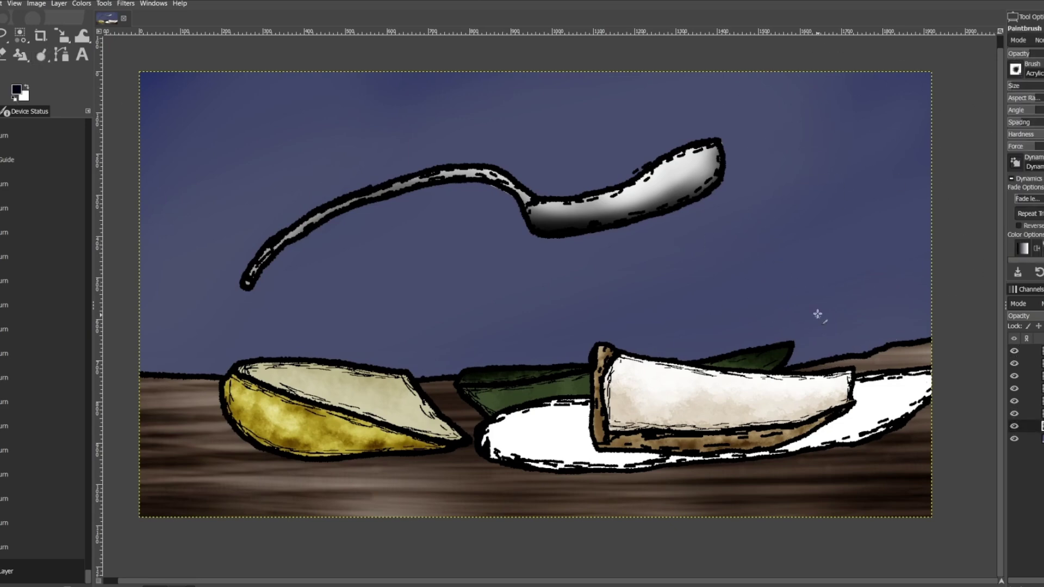
Try to outline an upright cylinder behind the white oval in black Pencil, with thick dabs and fine broken strokes inside its edges
left_click_drag(791, 280, 800, 364)
key("n")
key("ctrl+z")
mouse_move(798, 261)
left_mouse_down()
mouse_move(803, 363)
mouse_move(786, 252)
mouse_move(788, 303)
left_mouse_up()
key("ctrl+z")
left_click_drag(866, 242, 872, 313)
key("ctrl+z")
left_click_drag(903, 238, 908, 370)
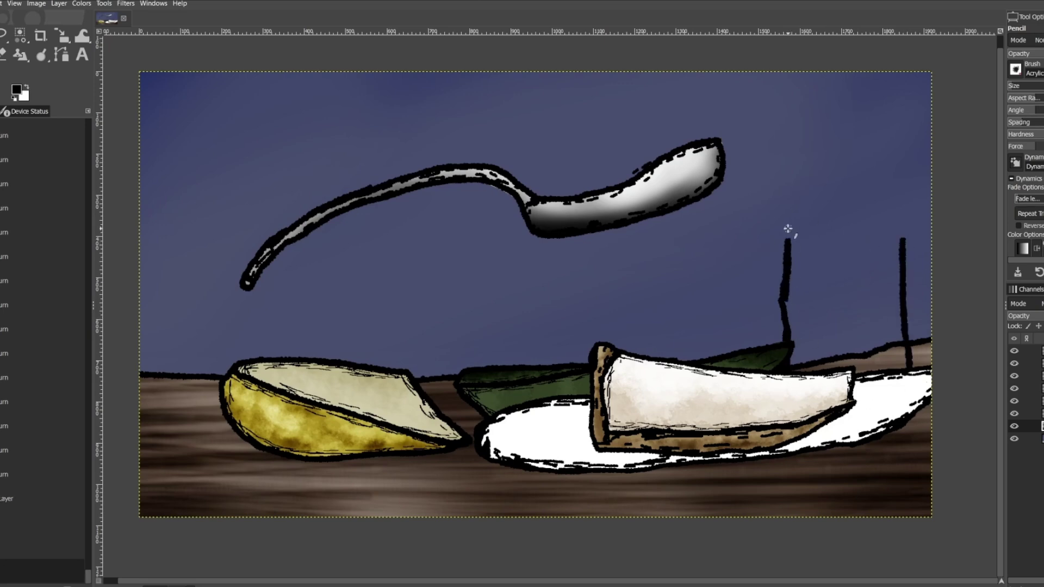
left_click_drag(803, 231, 904, 239)
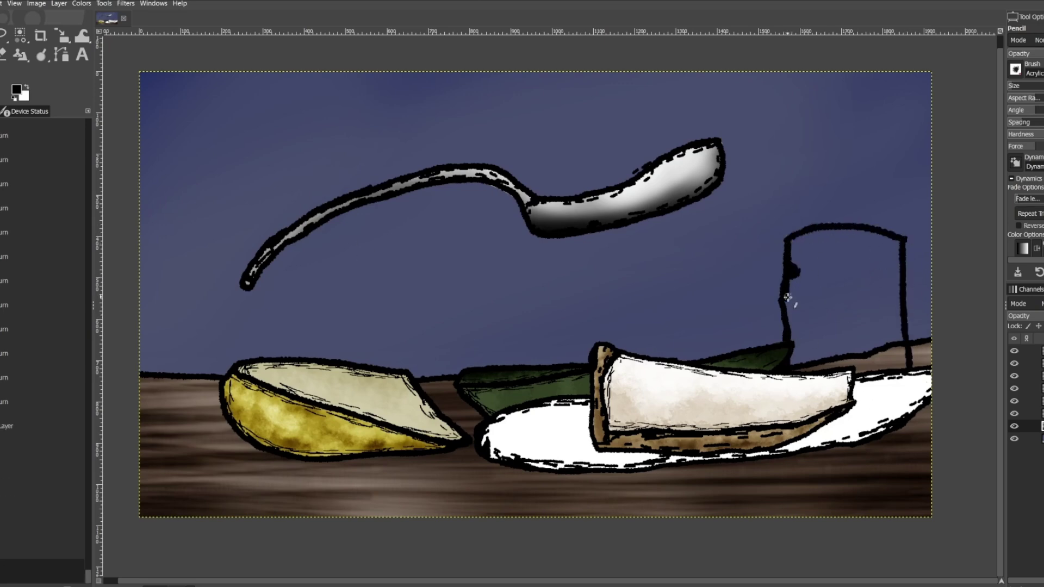
left_click_drag(791, 274, 788, 341)
left_click_drag(899, 259, 903, 341)
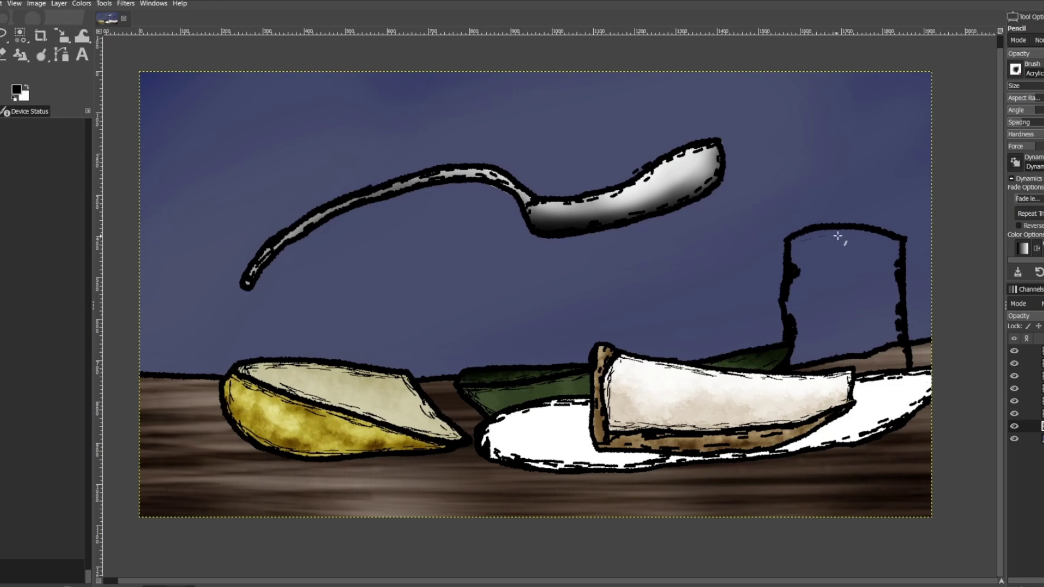
mouse_move(837, 236)
left_mouse_down()
mouse_move(798, 240)
mouse_move(805, 274)
mouse_move(788, 301)
mouse_move(793, 252)
mouse_move(795, 358)
left_mouse_up()
left_click_drag(897, 334, 902, 362)
left_click_drag(891, 244, 900, 315)
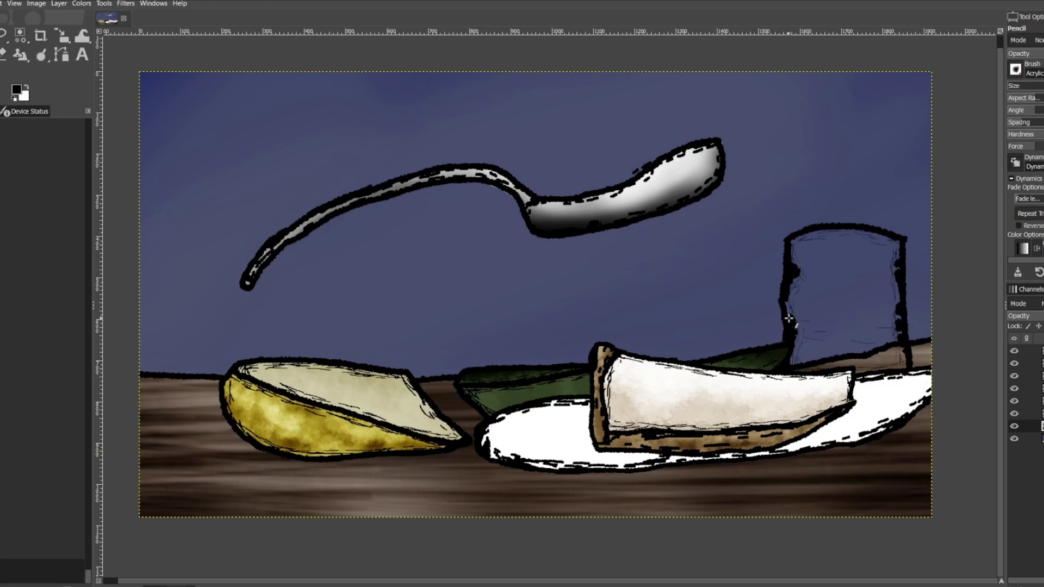
Revert the drawing through the undo history to before the cylinder's first stroke
scroll(22, 203, "up", 5)
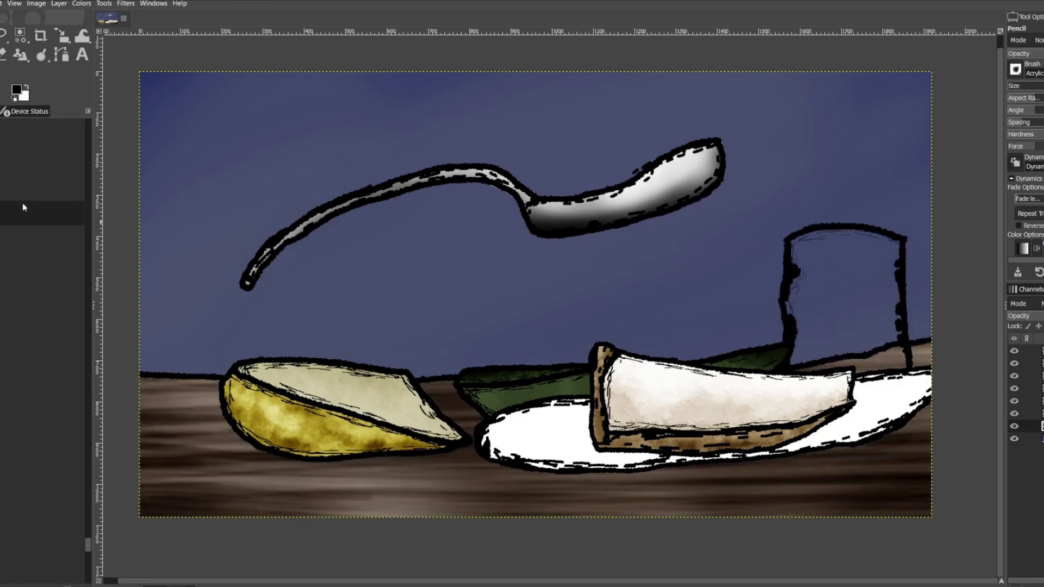
left_click(22, 200)
scroll(21, 154, "up", 4)
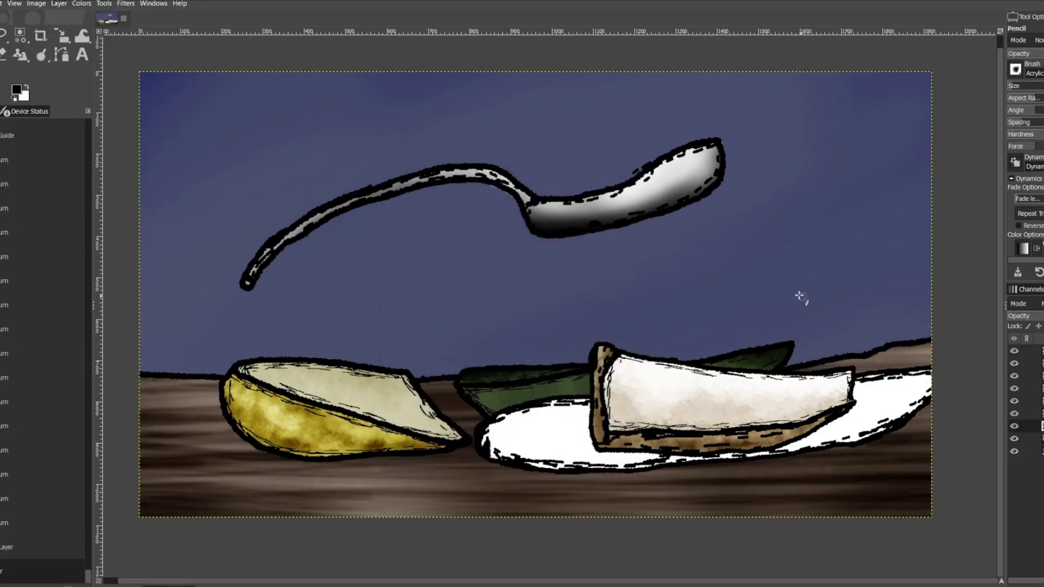
On a new layer above the tabletop, outline an upright cylinder with a curved top behind the white oval in black Pencil
left_click_drag(787, 266, 797, 365)
left_click_drag(895, 249, 900, 370)
left_click_drag(787, 266, 895, 251)
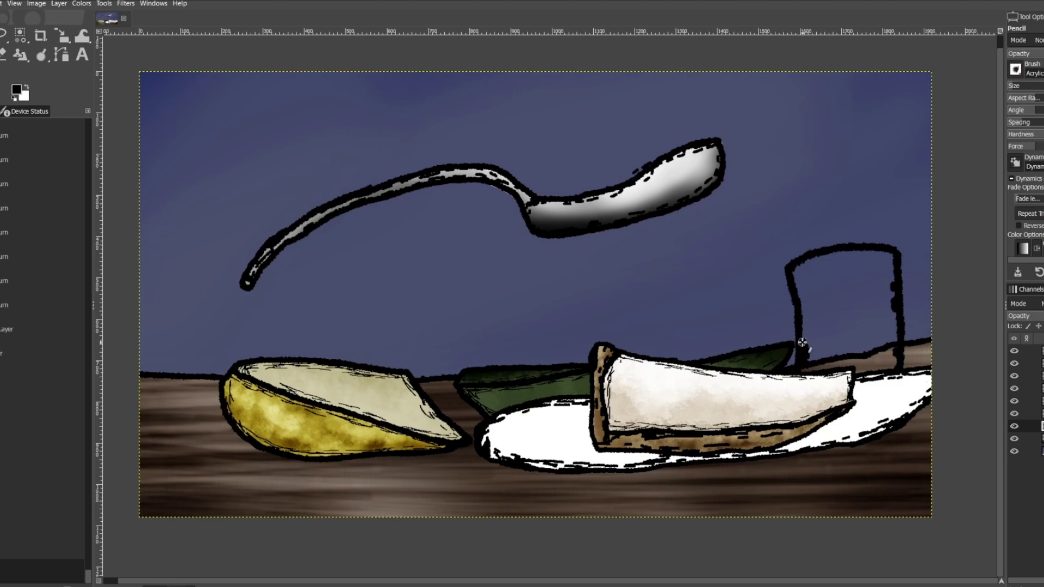
Add broken black Pencil strokes inside the cylinder's edges and two dashed bands across its upper and lower parts
left_click_drag(803, 343, 796, 283)
left_click_drag(894, 253, 895, 332)
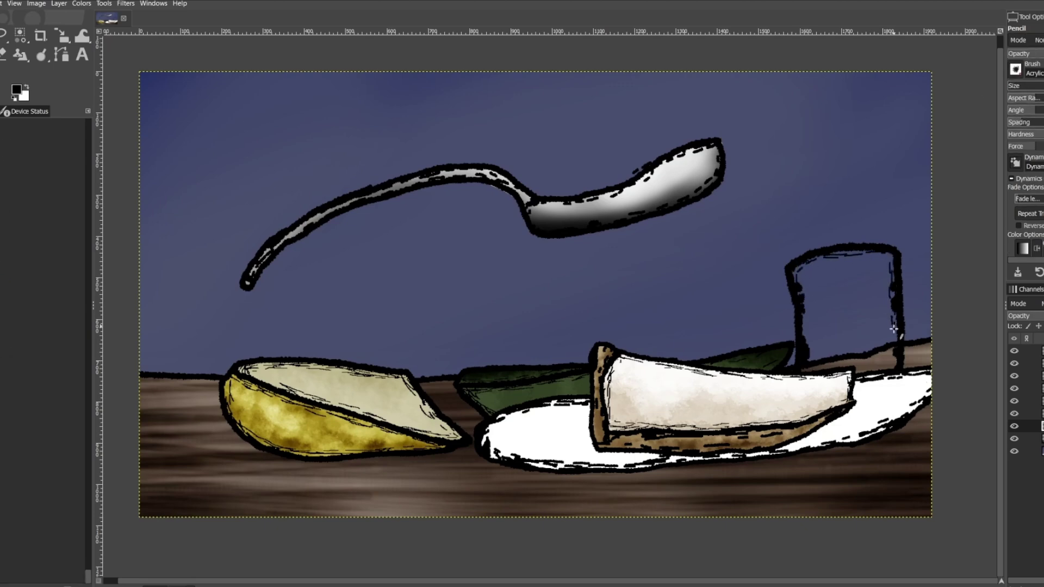
mouse_move(798, 282)
left_mouse_down()
mouse_move(808, 348)
mouse_move(841, 344)
left_mouse_up()
left_click_drag(846, 341, 863, 338)
left_click_drag(843, 288, 897, 282)
Create a new layer beneath the cylinder's outline and fill the cylinder with grey 7c7c7c
key("Page_Down")
key("shift+ctrl+n")
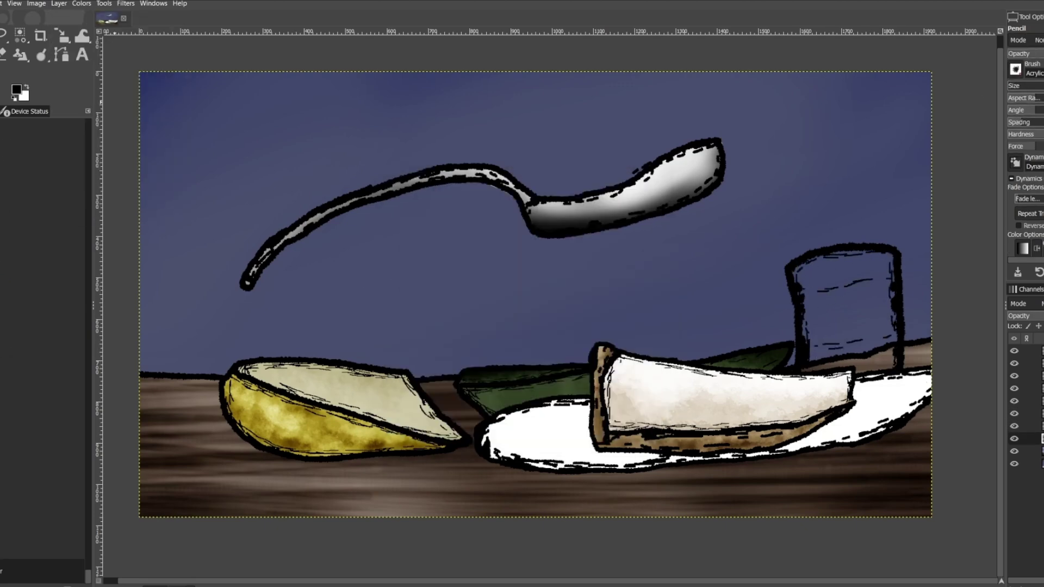
key("shift+b")
left_click(816, 254)
Shade the cylinder with mottled Dodge/Burn patches, darkening its sides and brightening its centre and top rim with a smaller brush
key("shift+d")
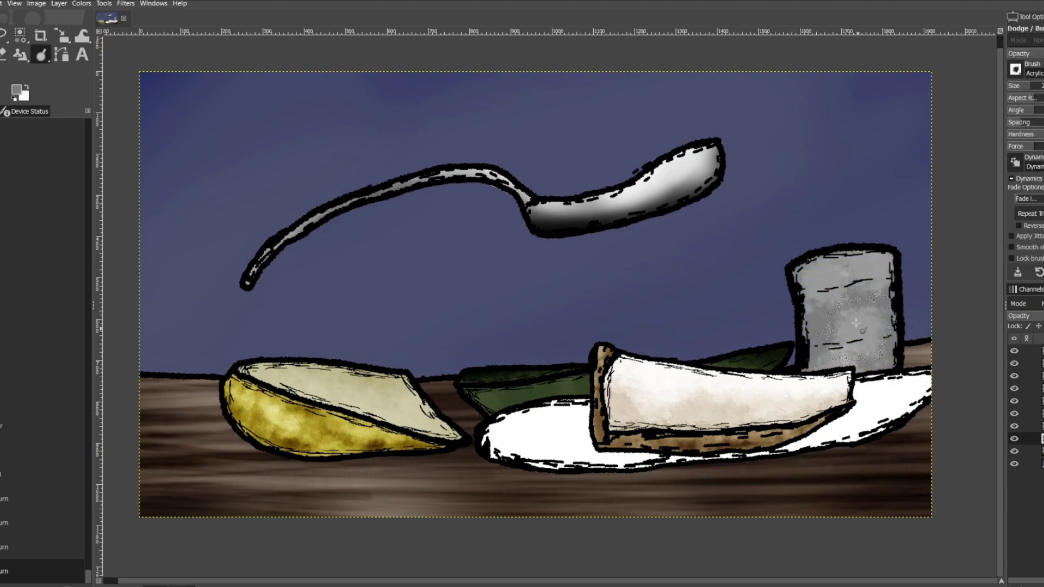
mouse_move(856, 323)
left_mouse_down()
mouse_move(811, 288)
mouse_move(912, 343)
mouse_move(826, 233)
mouse_move(798, 243)
mouse_move(786, 290)
left_mouse_up()
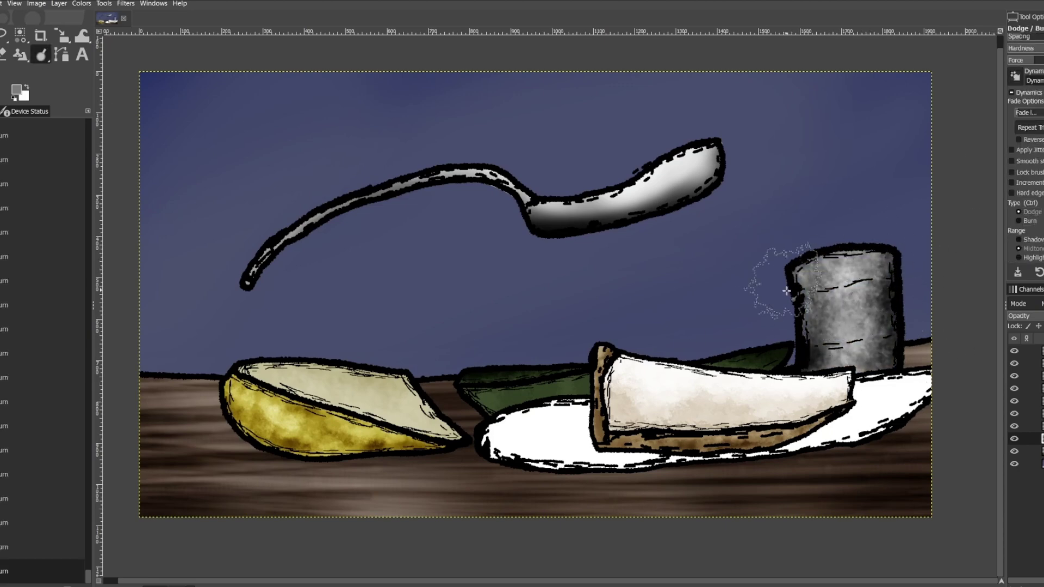
key("ctrl+z")
key("bracketleft")
key("bracketleft")
key("bracketleft")
mouse_move(892, 279)
left_mouse_down()
mouse_move(918, 321)
mouse_move(897, 284)
mouse_move(816, 272)
mouse_move(913, 283)
left_mouse_up()
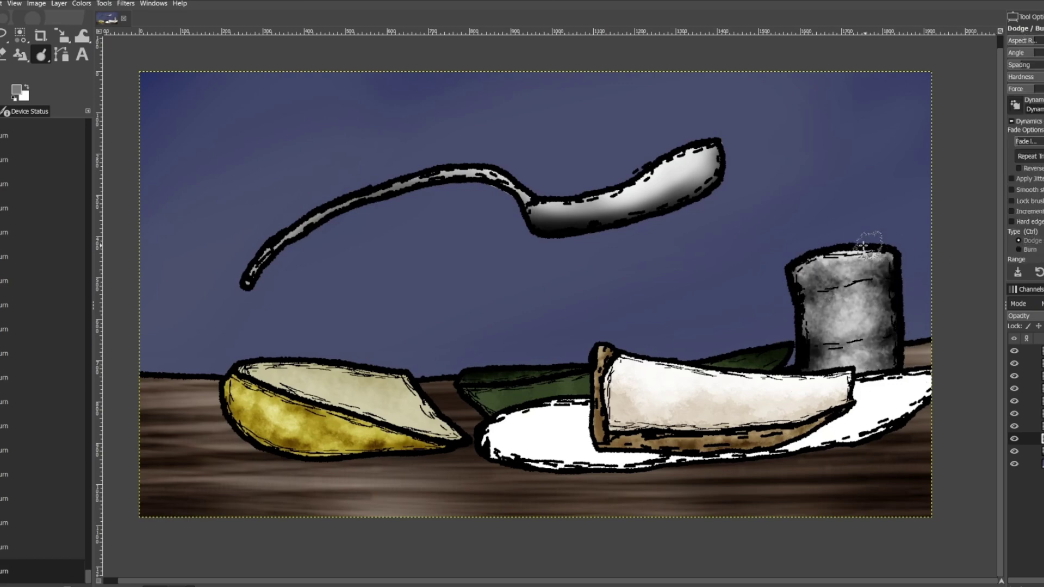
Merge the cylinder's outline layer down onto its grey colour layer
key("shift+e")
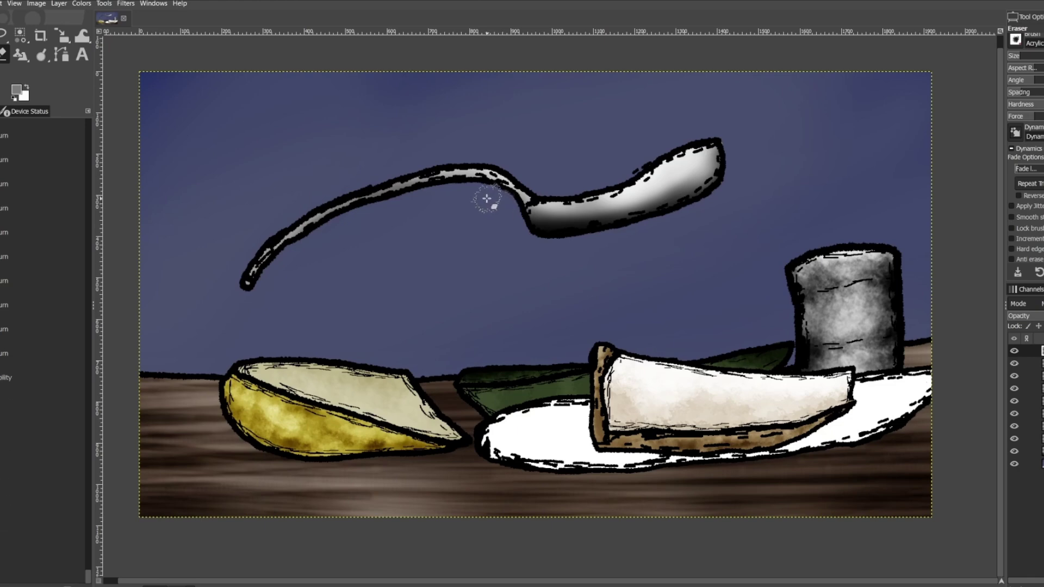
left_click(1023, 442)
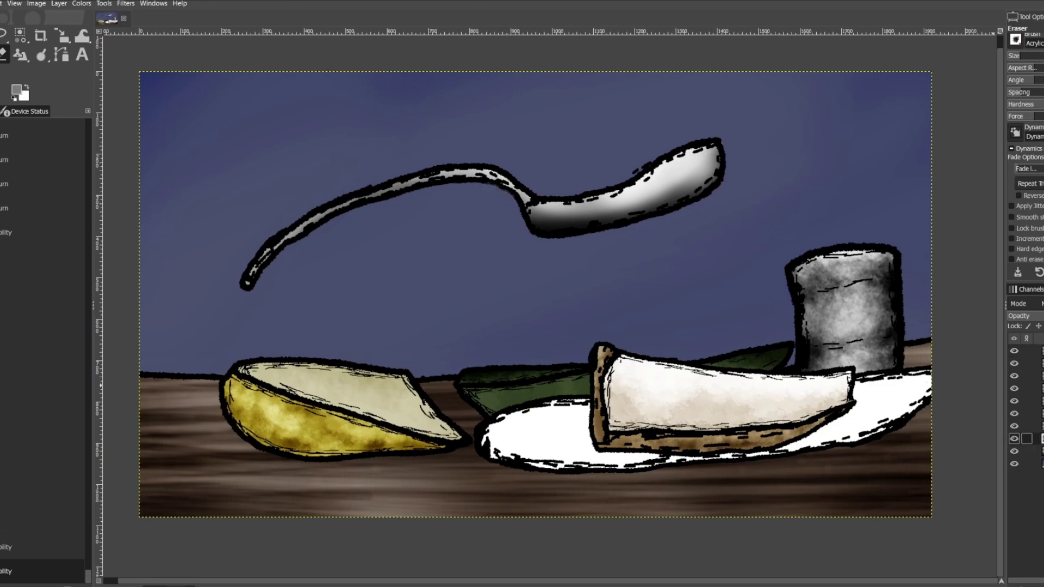
key("ctrl+m")
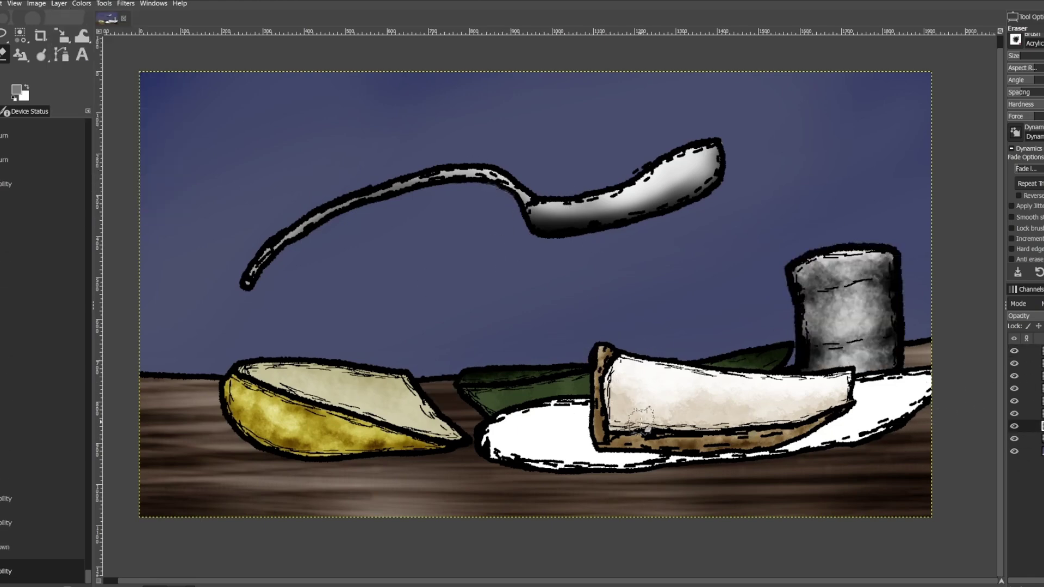
Create a new layer and stamp three round dark blue berries along the slice's lower edge and the white oval with the Pencil
key("shift+ctrl+n")
left_click(599, 429)
left_click(17, 89)
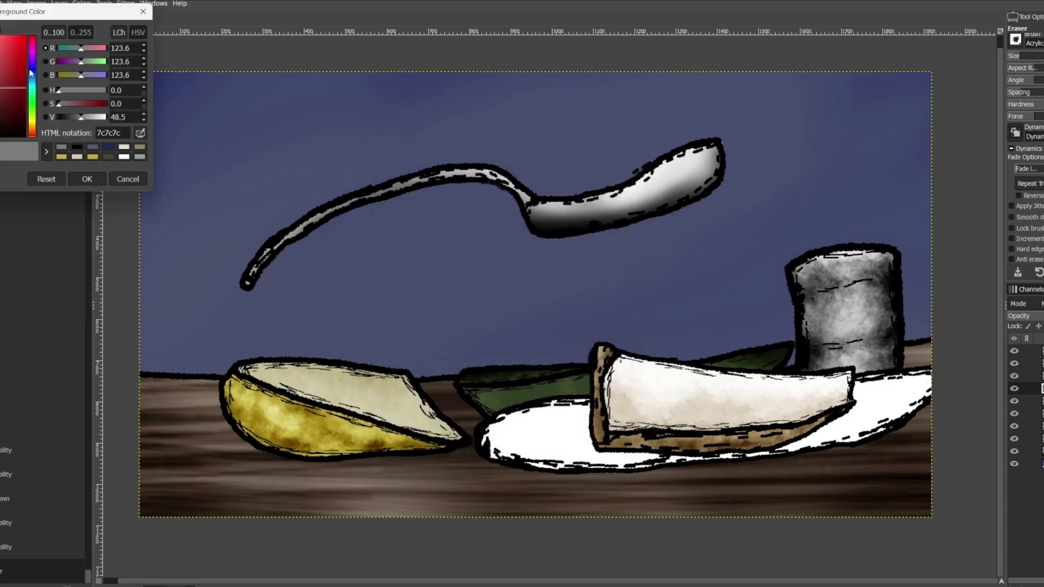
left_click(87, 179)
key("n")
left_click(836, 416)
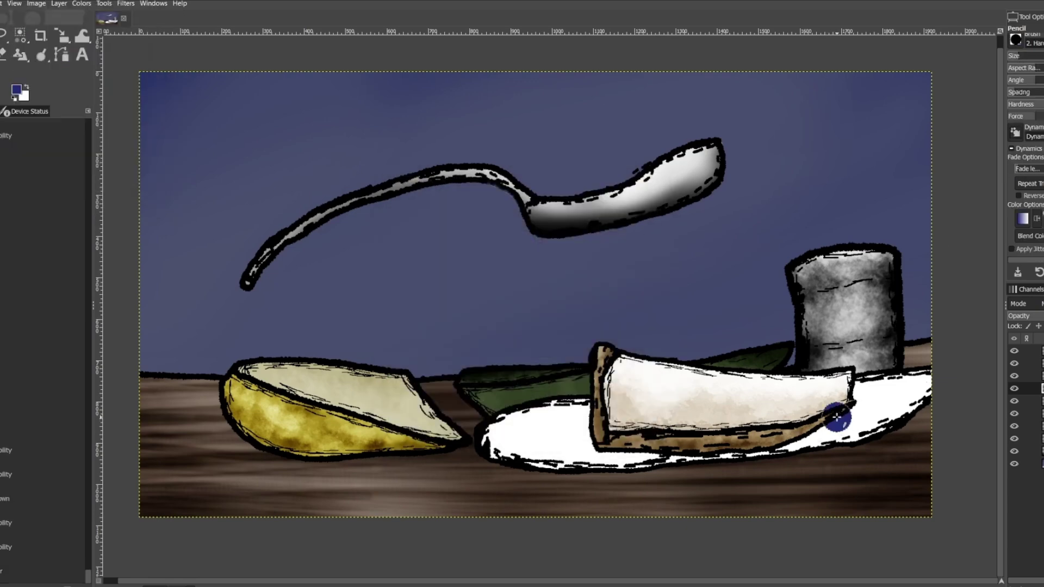
left_click(869, 407)
left_click(783, 435)
Switch to an Acrylic brush and dab a ragged dark blue crown on top of each of the three berries
left_click(1015, 39)
left_click(1015, 102)
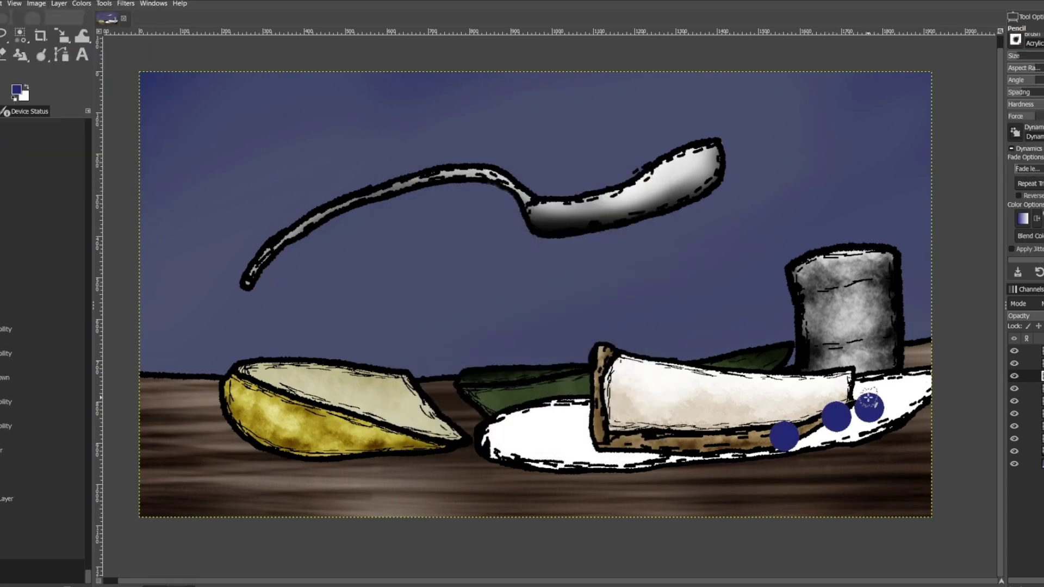
left_click(868, 392)
left_click(836, 402)
left_click(784, 419)
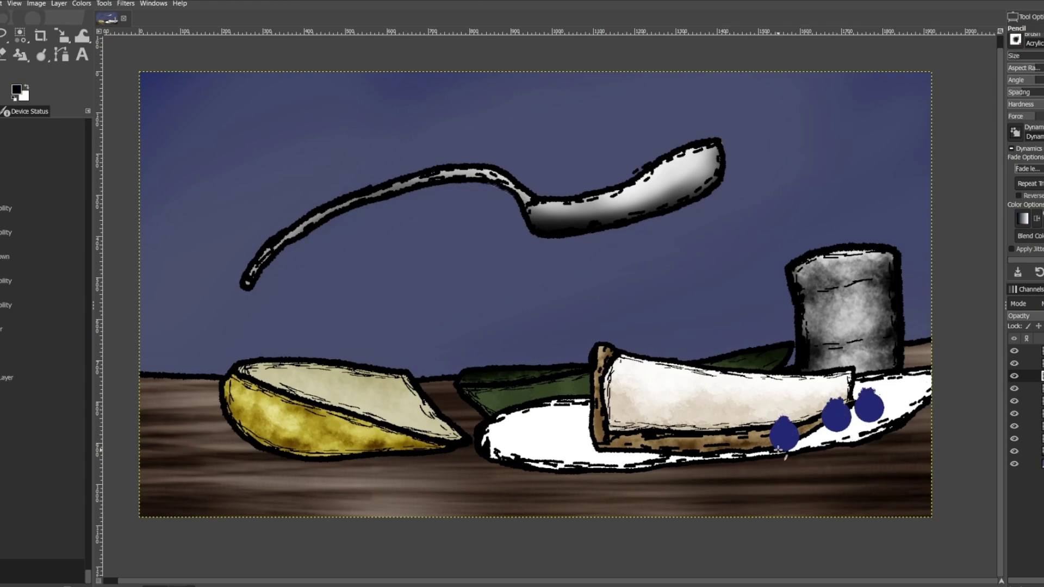
Outline the three blue berries and their crowns with black Pencil strokes
scroll(782, 435, "up", 3, "ctrl")
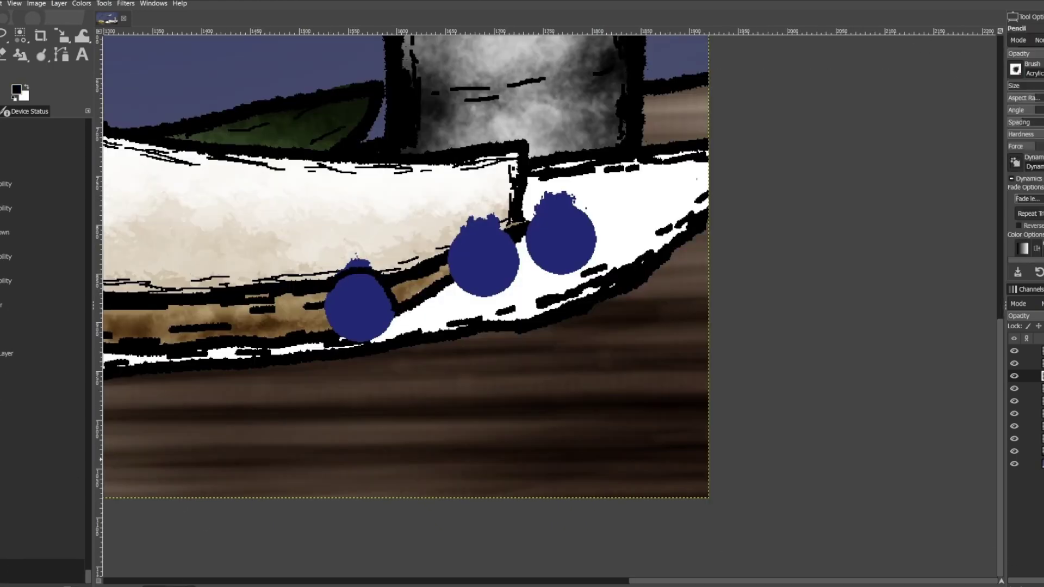
mouse_move(367, 267)
left_mouse_down()
mouse_move(394, 305)
mouse_move(334, 275)
left_mouse_up()
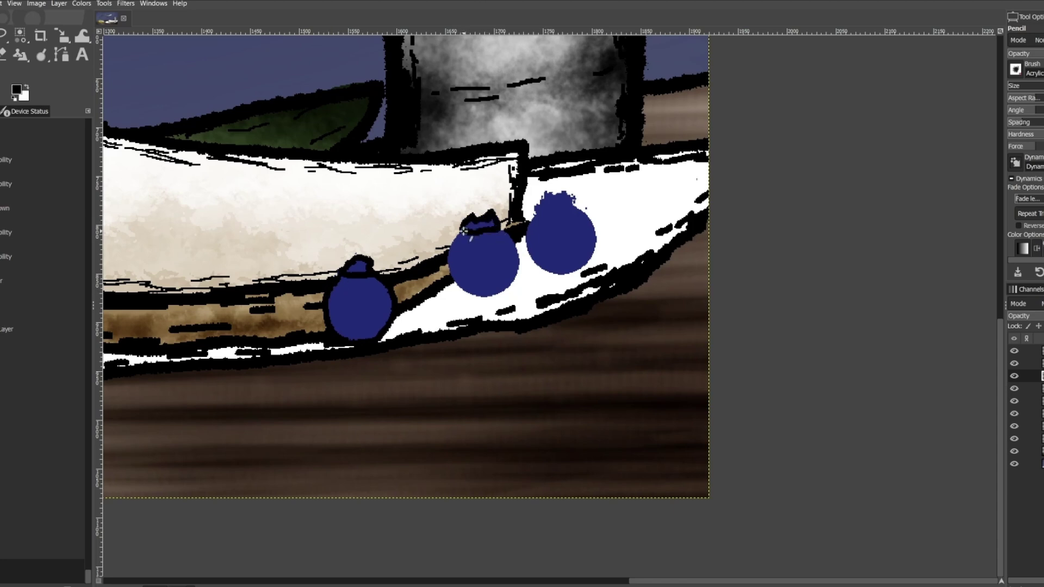
mouse_move(464, 231)
left_mouse_down()
mouse_move(483, 296)
mouse_move(500, 233)
mouse_move(549, 193)
mouse_move(594, 225)
mouse_move(530, 251)
mouse_move(590, 244)
left_mouse_up()
Shade the three berries with mottled Dodge/Burn patches, brightening their centres and darkening their edges and crowns
key("shift+d")
left_click_drag(471, 250, 492, 269)
left_click_drag(345, 294, 364, 316)
scroll(1025, 163, "down", 3)
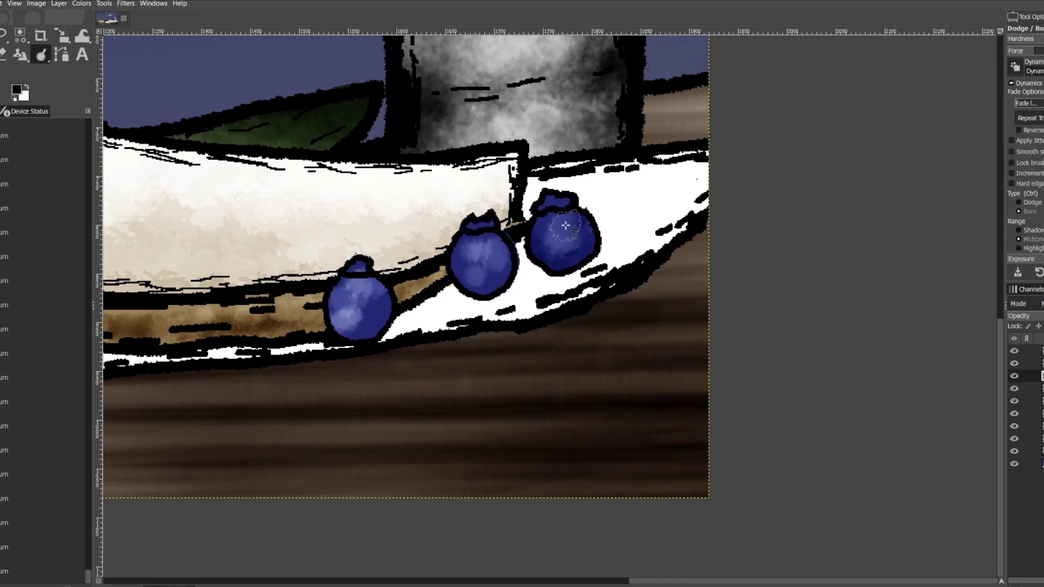
left_click_drag(565, 225, 577, 255)
left_click_drag(479, 240, 490, 272)
left_click_drag(348, 294, 364, 326)
left_click_drag(470, 225, 479, 233)
left_click_drag(552, 199, 560, 204)
Add fine broken black Pencil strokes inside the outlines of the three berries
scroll(1019, 89, "up", 3)
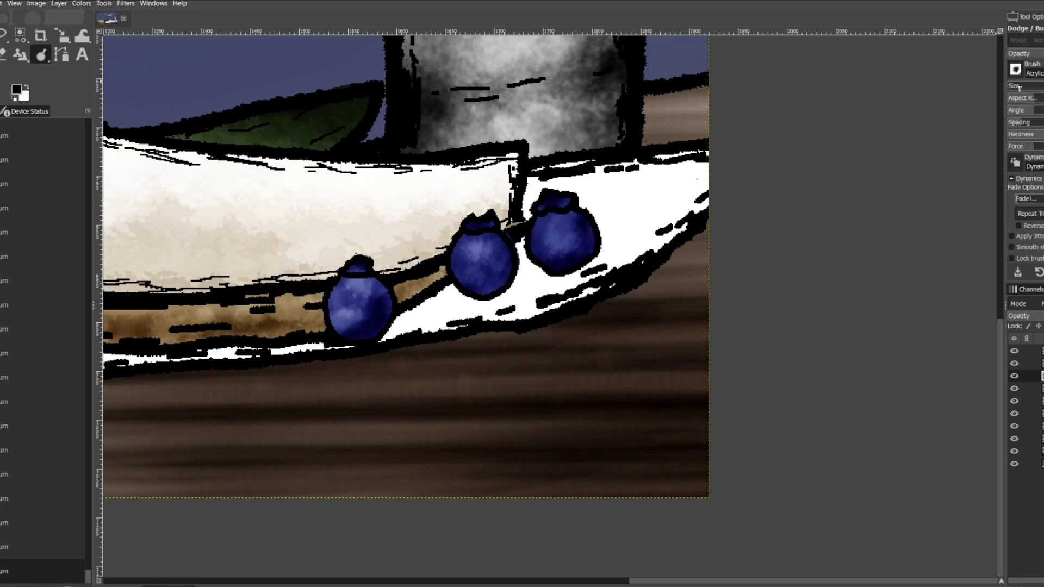
key("n")
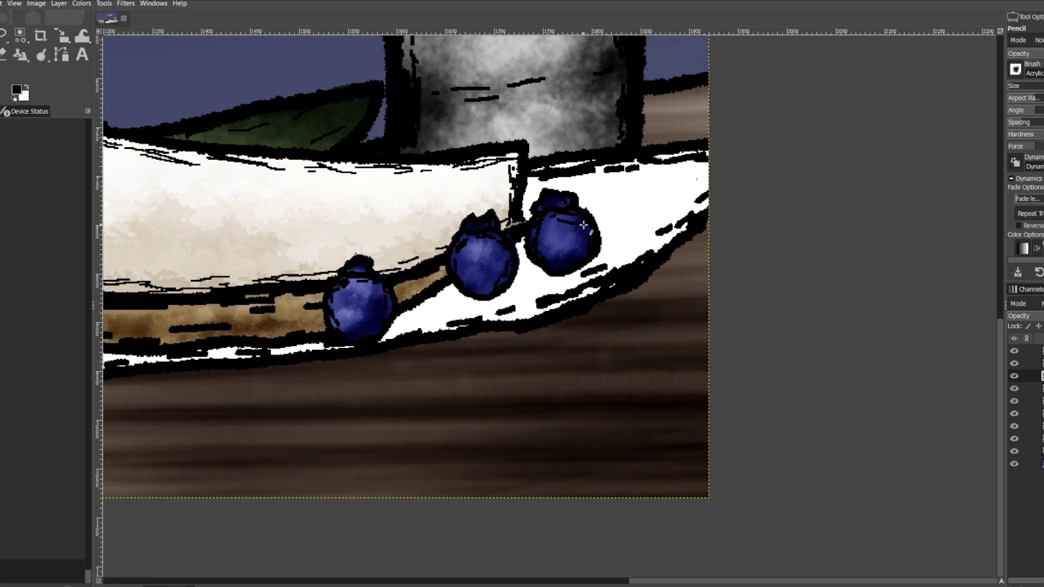
key("z")
scroll(584, 225, "down", 5)
key("shift+ctrl+j")
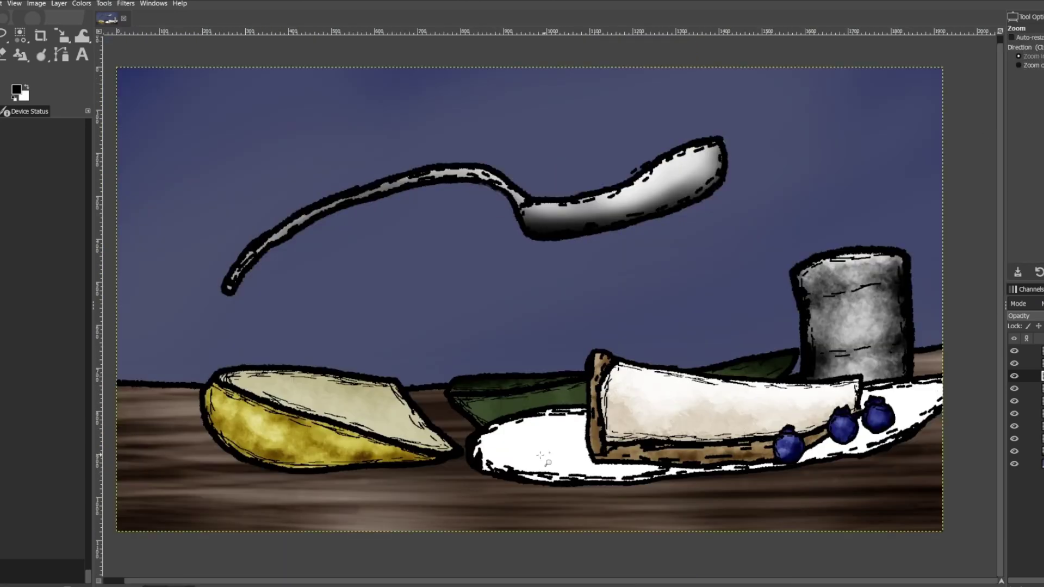
Create a new layer and paint a translucent cream fff5cf puddle with wavy edges around the lower side of the yellow wedge
left_click(25, 87)
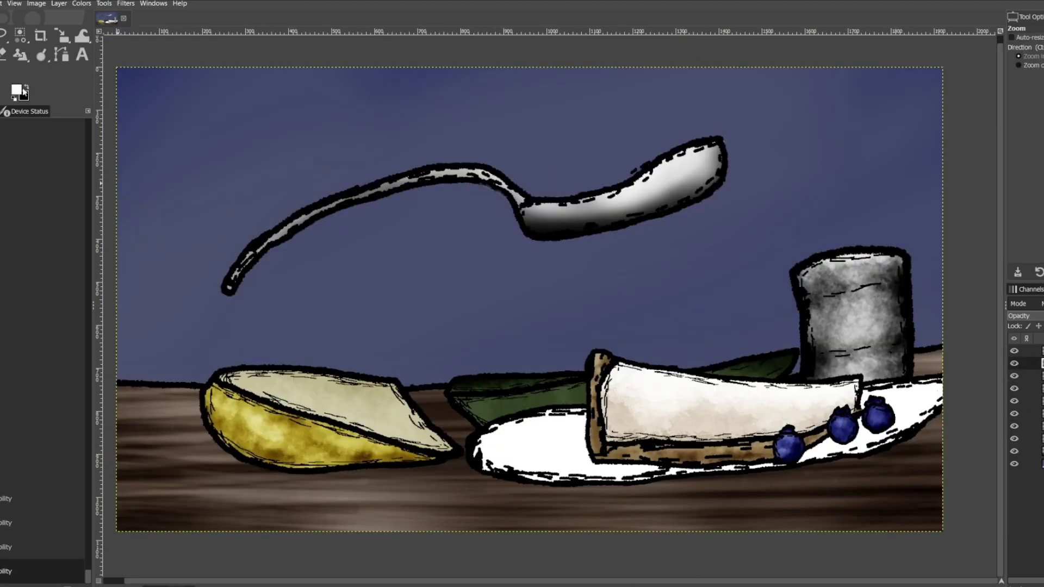
left_click(22, 89)
left_click(89, 177)
key("n")
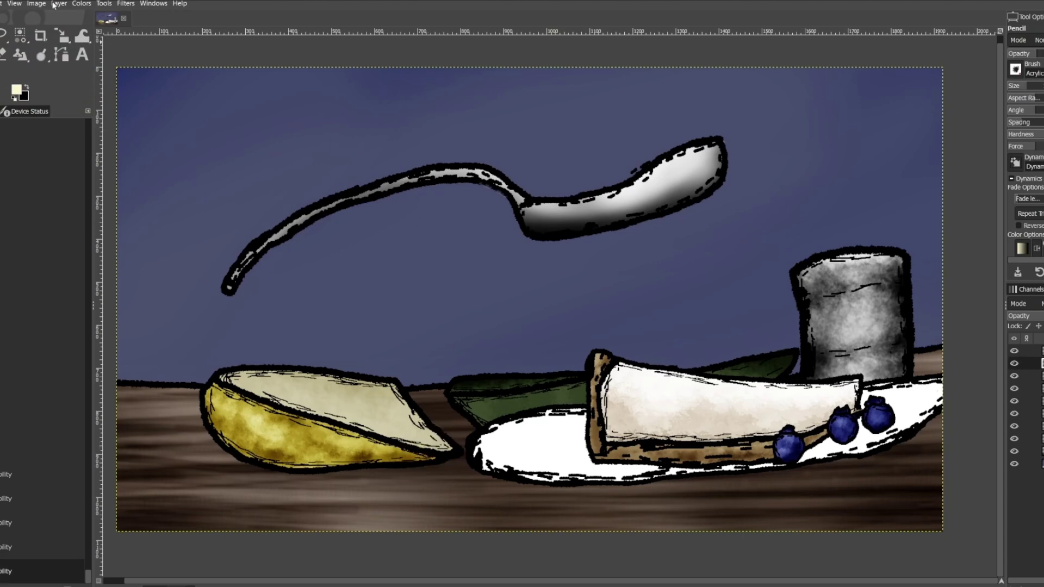
left_click(54, 4)
left_click(76, 16)
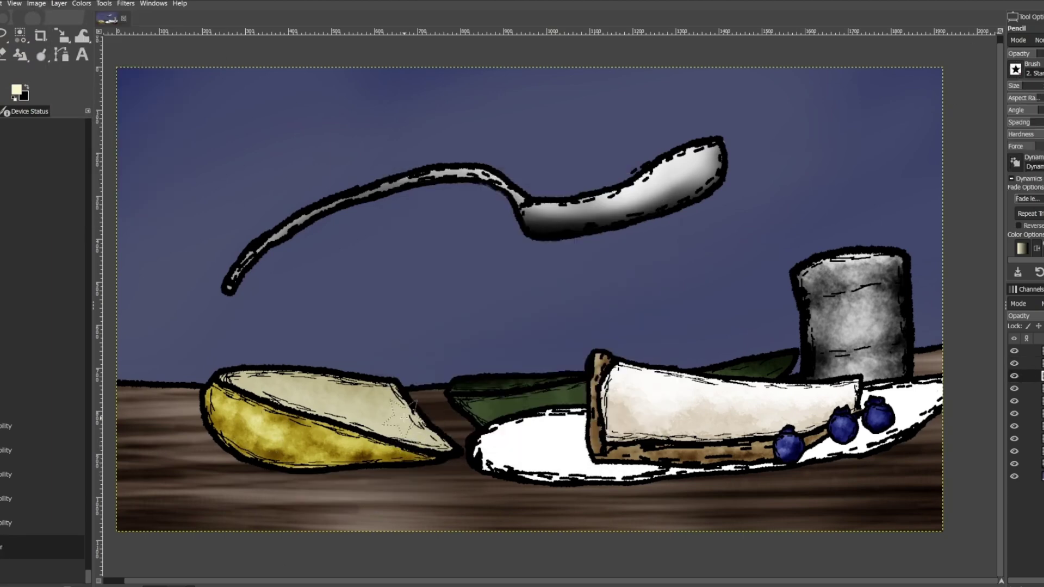
mouse_move(401, 418)
left_mouse_down()
mouse_move(454, 463)
mouse_move(286, 481)
mouse_move(404, 473)
mouse_move(413, 397)
left_mouse_up()
left_click(17, 89)
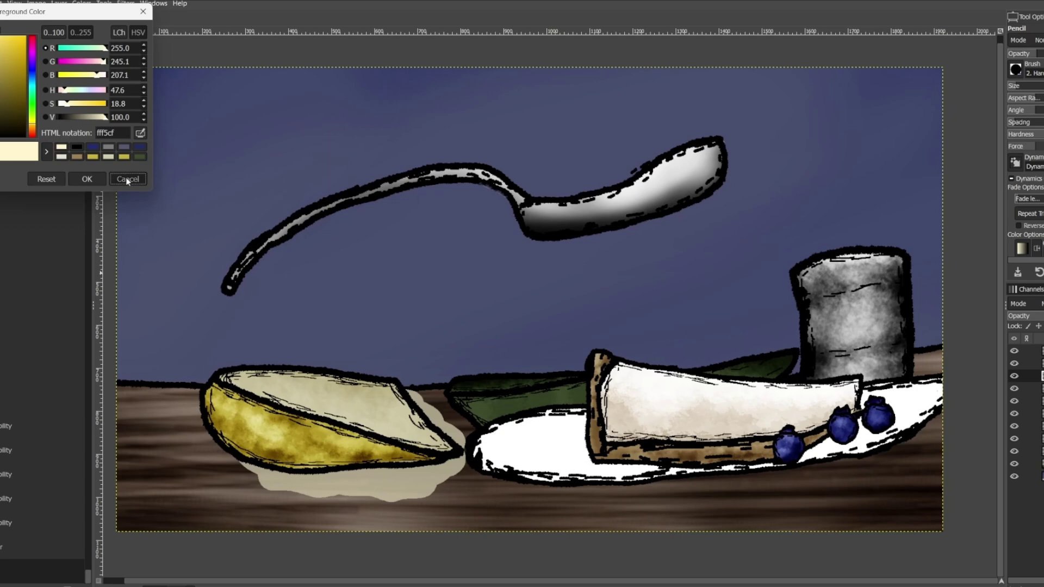
left_click(127, 179)
Thin the puddle around the yellow wedge into streaks with the Eraser and a Chalk brush
key("shift+d")
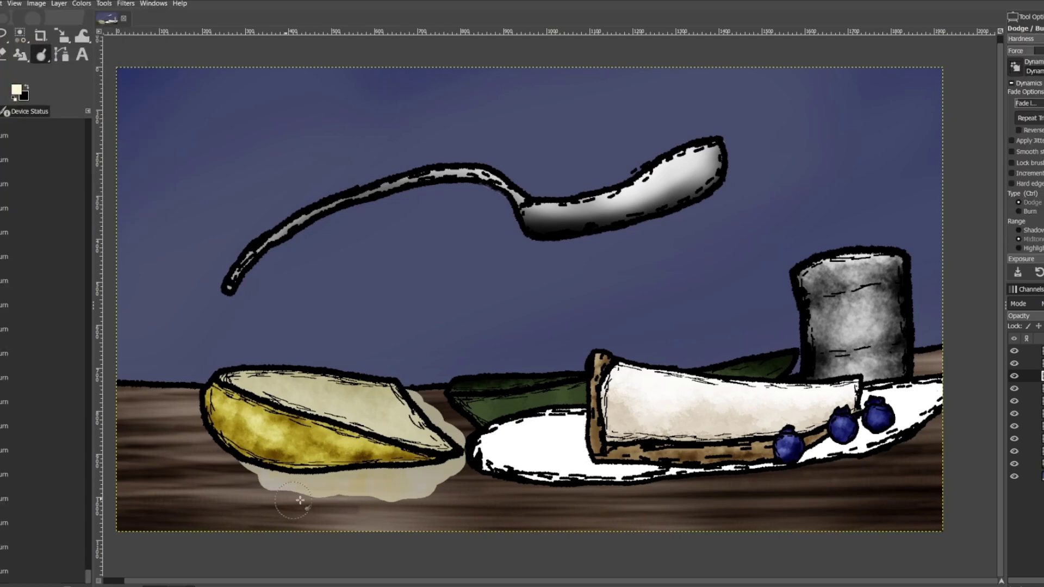
left_click(5, 55)
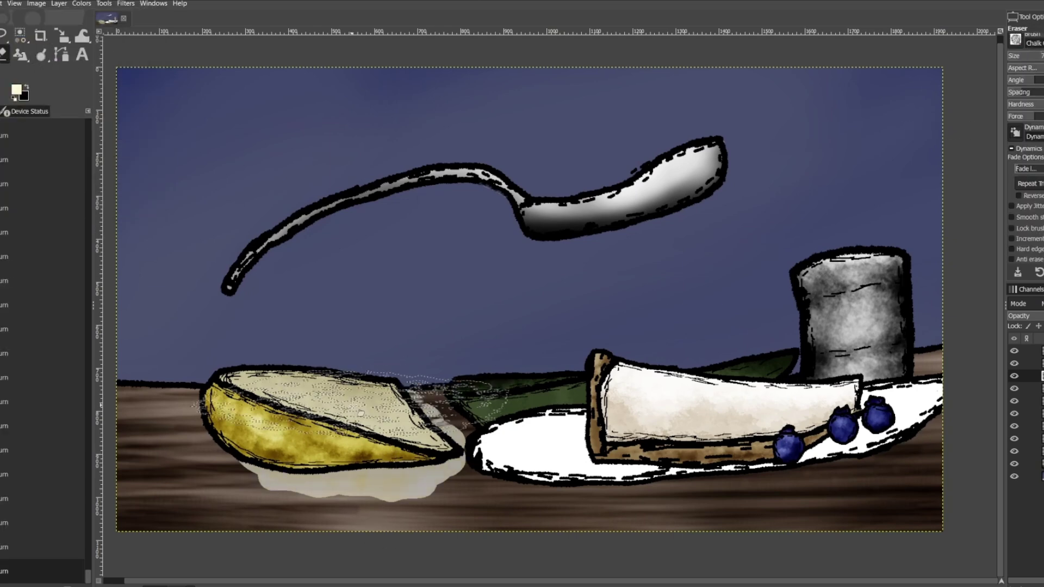
mouse_move(419, 424)
left_mouse_down()
mouse_move(544, 459)
mouse_move(327, 478)
left_mouse_up()
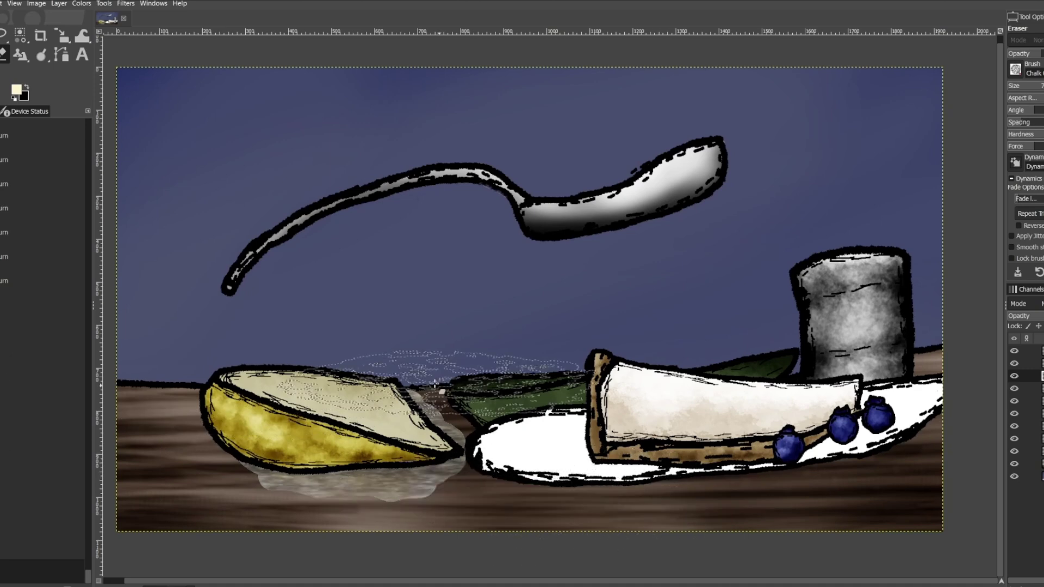
Outline the puddle's wavy edge in black with the Pencil and an Acrylic brush, adding broken strokes inside it
key("n")
key("x")
mouse_move(1025, 16)
left_mouse_down()
mouse_move(1029, 80)
mouse_move(1014, 86)
left_mouse_up()
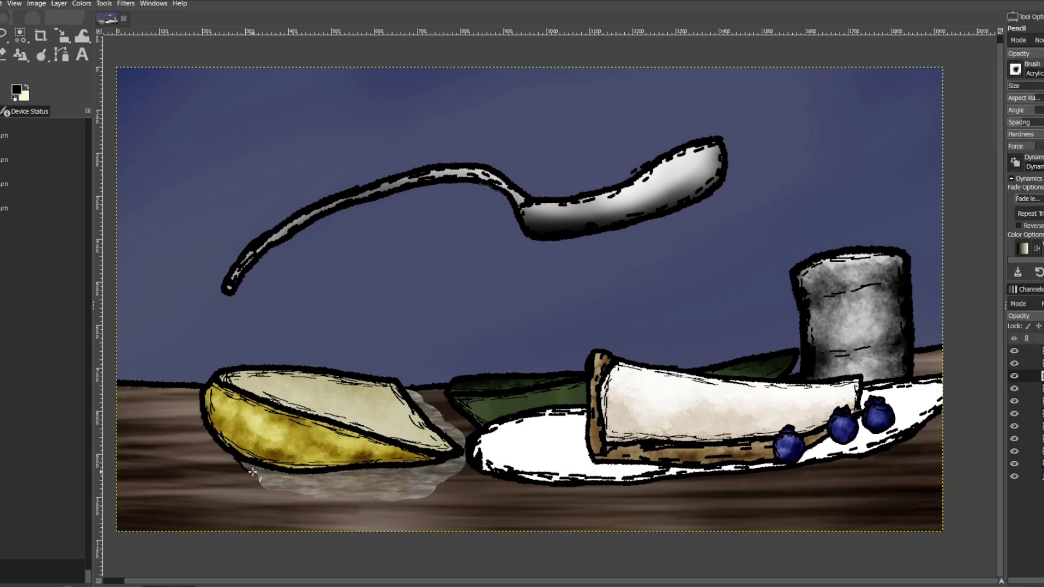
mouse_move(289, 494)
left_mouse_down()
mouse_move(391, 502)
mouse_move(437, 491)
left_mouse_up()
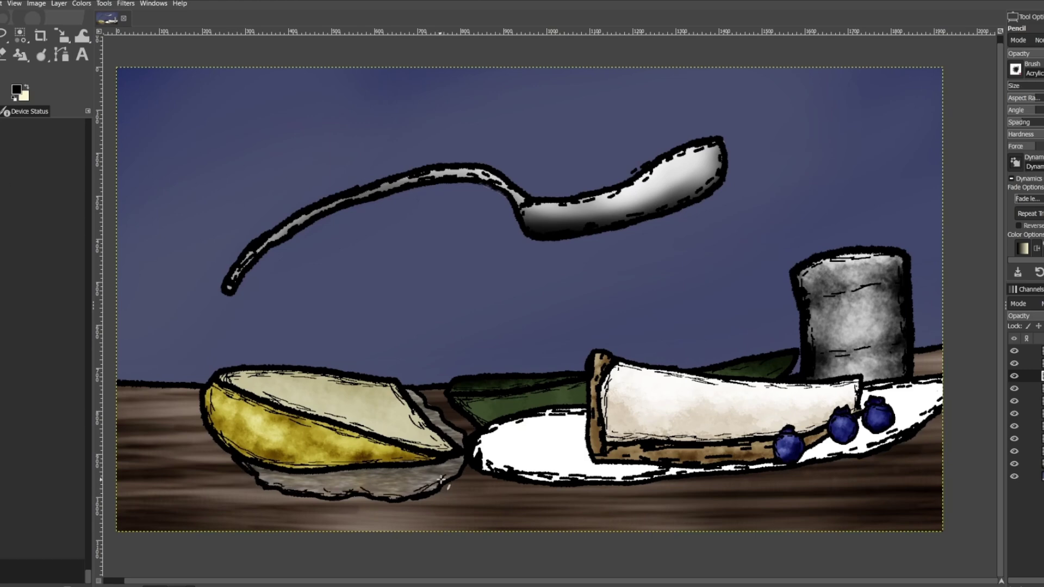
Dodge pale rays fanning across the wedge's cream cut face from its inner edge
key("z")
key("minus")
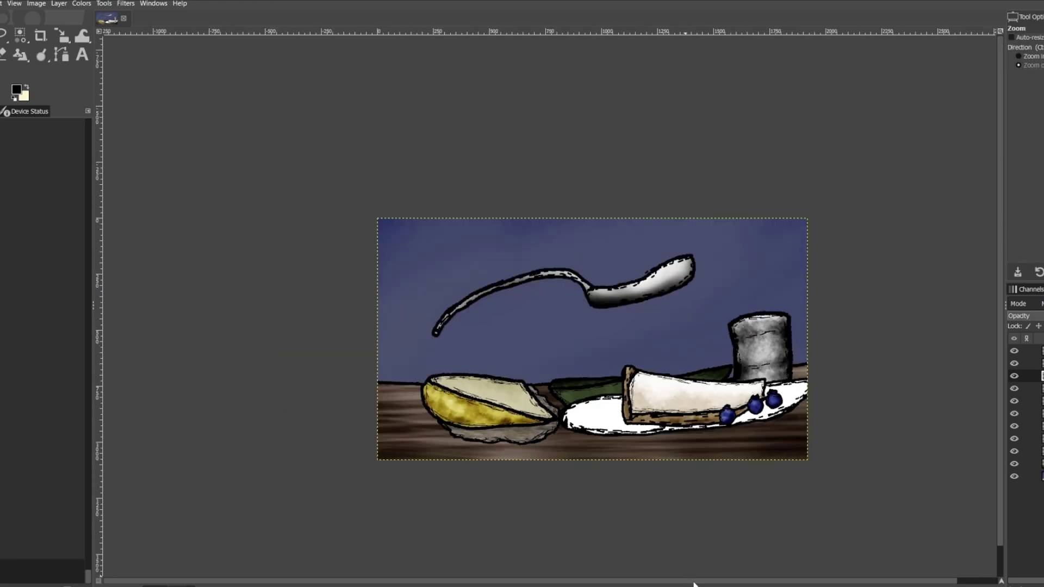
left_click_drag(319, 202, 780, 475)
key("shift+d")
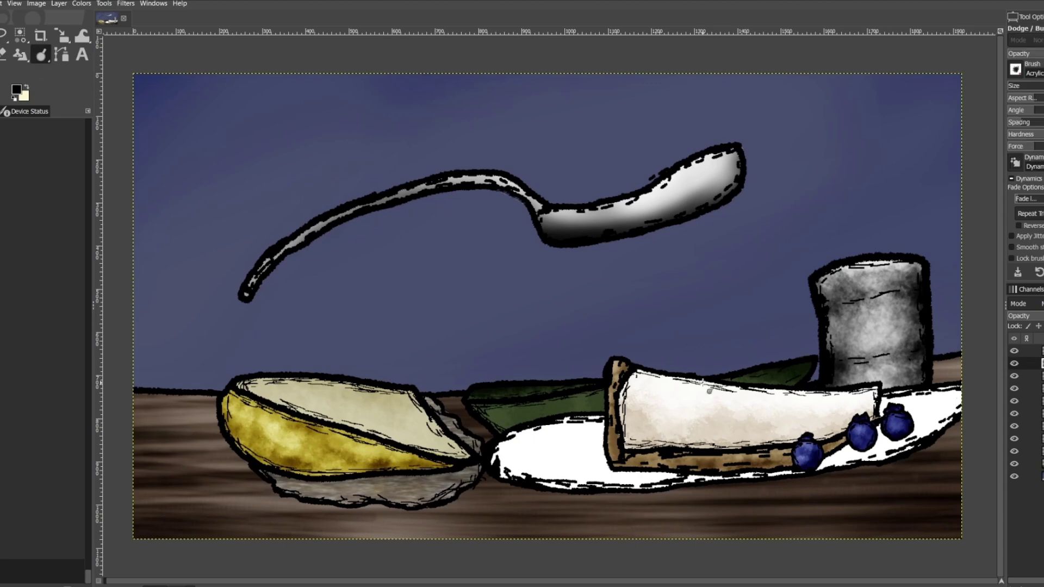
mouse_move(407, 391)
left_mouse_down()
mouse_move(242, 380)
mouse_move(348, 436)
mouse_move(330, 373)
mouse_move(423, 410)
mouse_move(347, 416)
mouse_move(439, 432)
mouse_move(266, 396)
mouse_move(278, 379)
mouse_move(432, 447)
mouse_move(411, 406)
mouse_move(434, 417)
mouse_move(362, 386)
mouse_move(299, 384)
mouse_move(419, 423)
mouse_move(427, 443)
mouse_move(261, 394)
left_mouse_up()
key("ctrl+z")
mouse_move(261, 394)
left_mouse_down()
mouse_move(357, 394)
mouse_move(413, 430)
left_mouse_up()
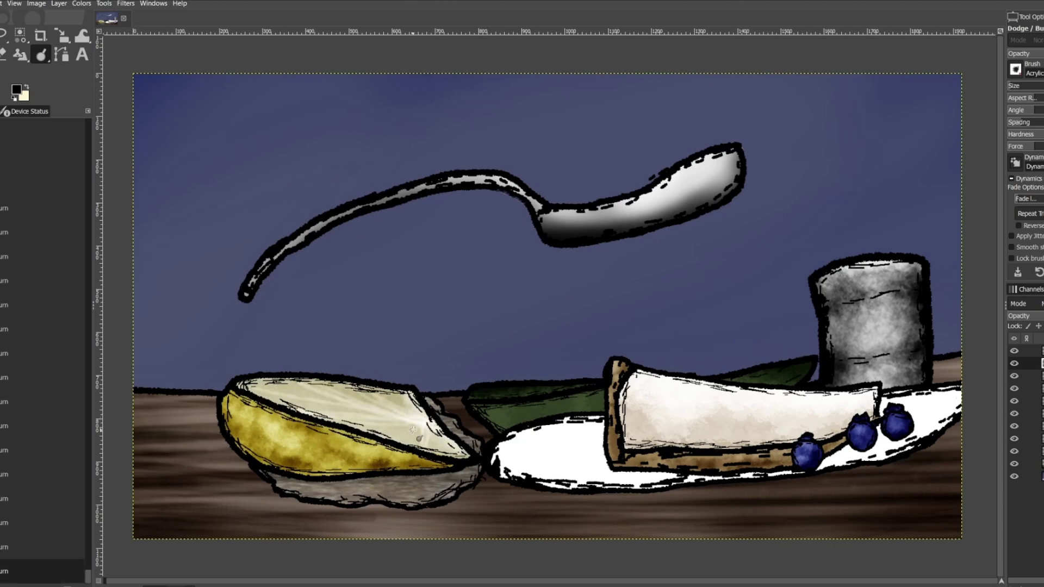
key("z")
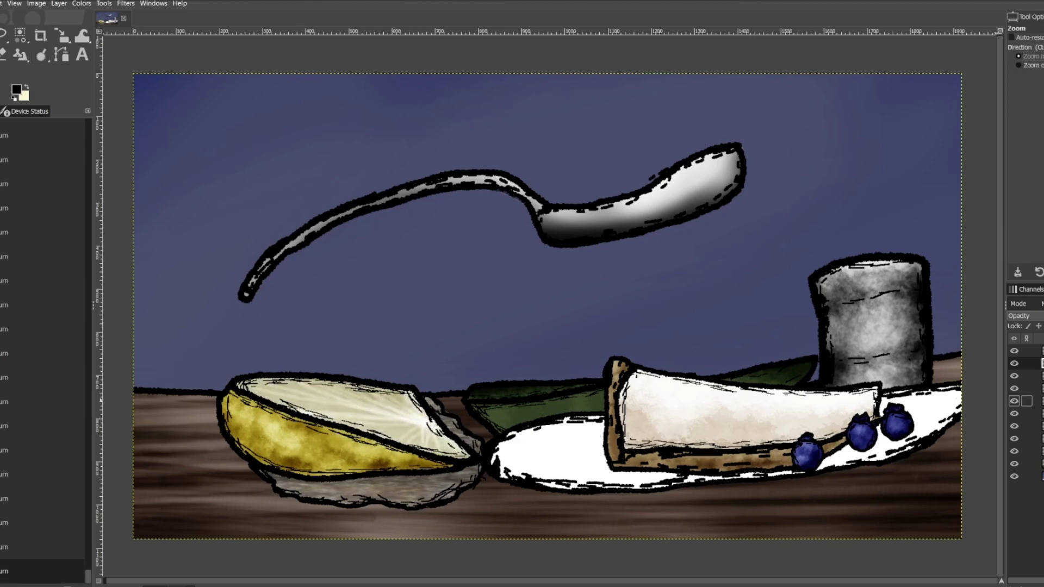
key("n")
left_click(466, 210)
left_click(339, 221)
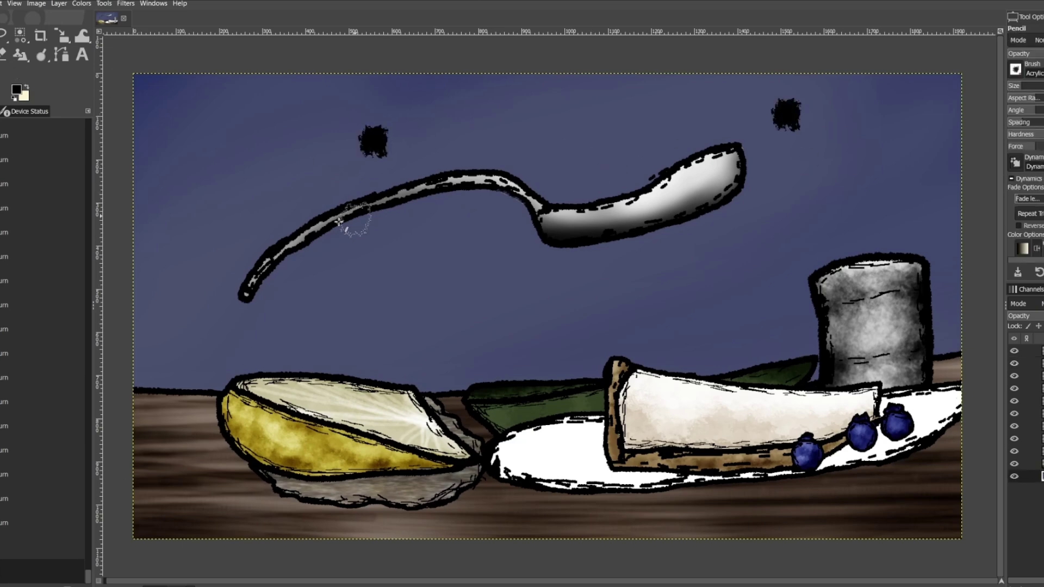
left_click(49, 520)
key("ctrl+y")
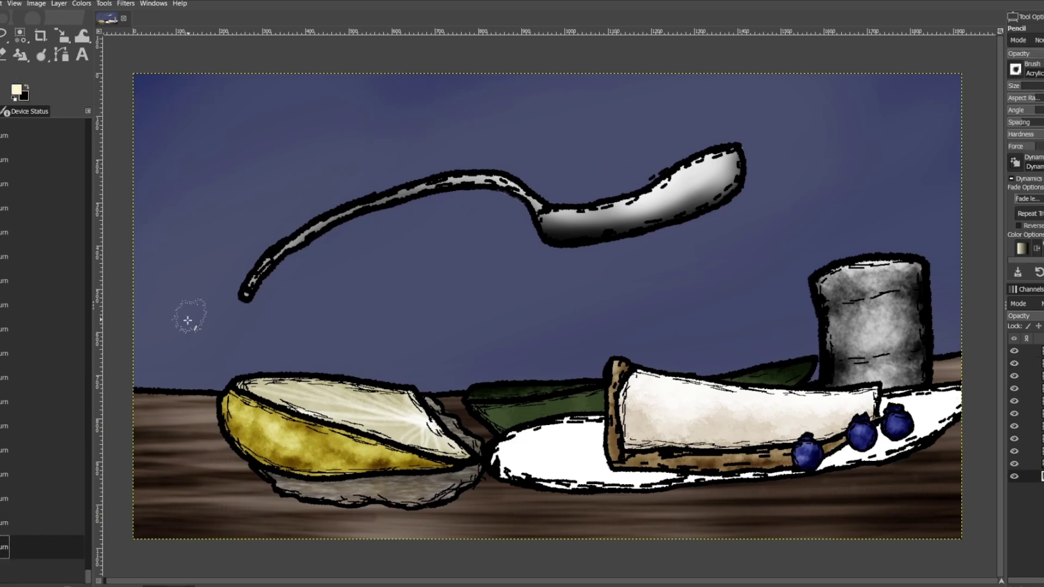
left_click(59, 3)
left_click(93, 16)
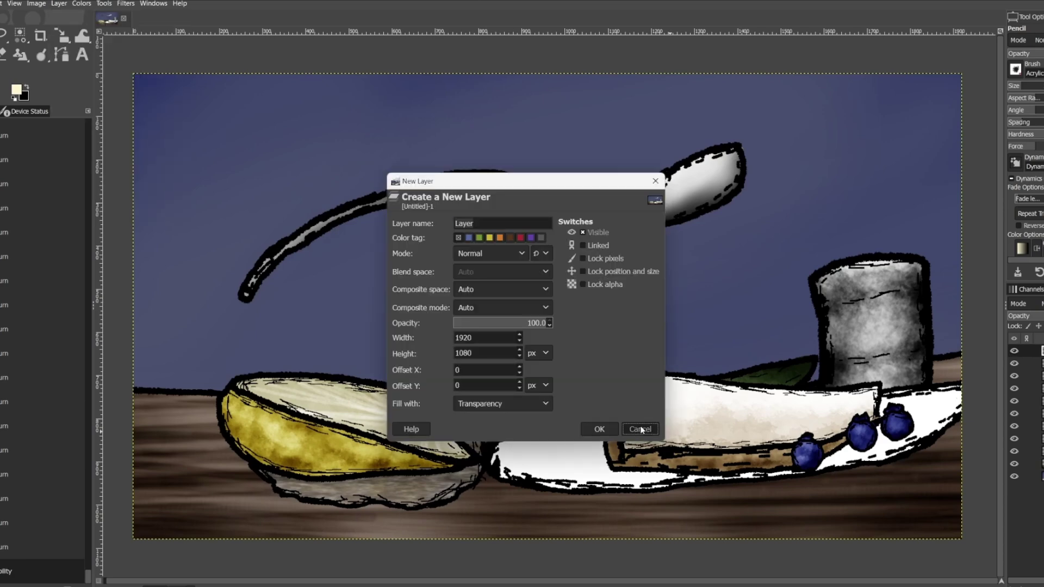
left_click(642, 429)
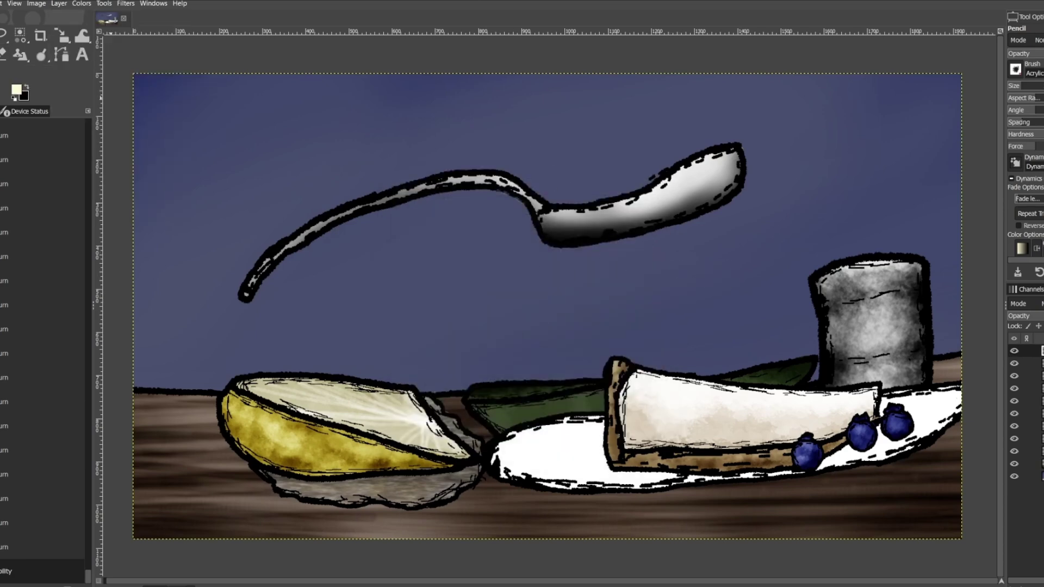
key("ctrl+z")
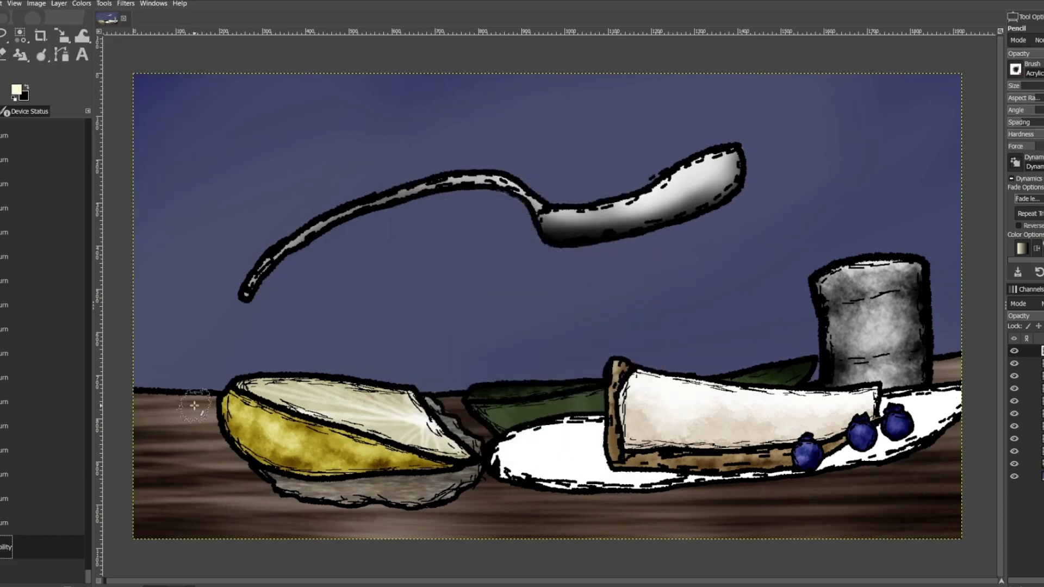
Create a new layer and paint a ragged pale cream mound resting in the spoon's bowl
left_click(59, 4)
left_click(92, 17)
key("Return")
mouse_move(593, 190)
left_mouse_down()
mouse_move(691, 175)
mouse_move(707, 145)
mouse_move(628, 211)
mouse_move(652, 174)
left_mouse_up()
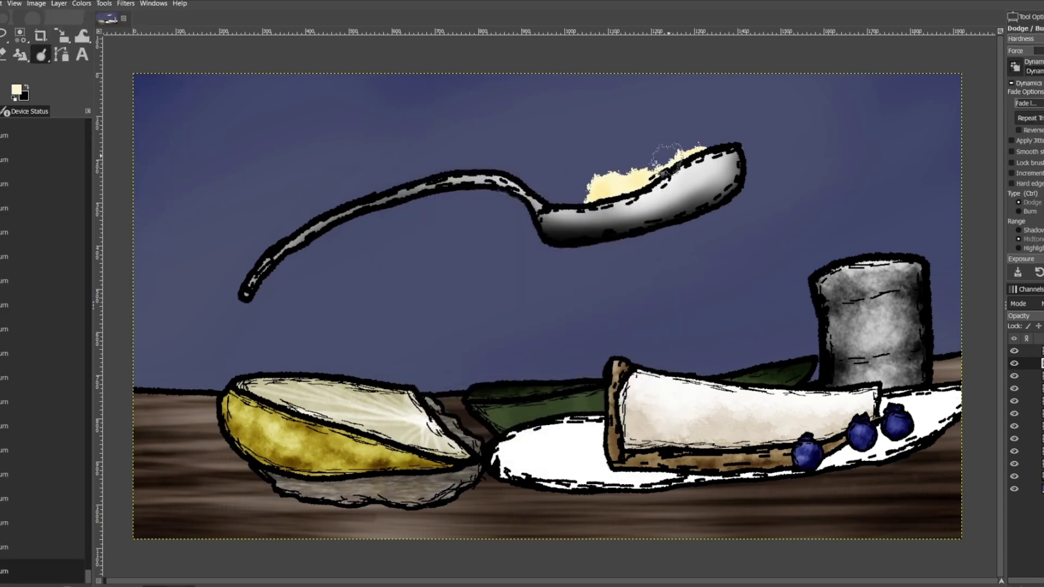
Outline the cream mound on the spoon with thin, crumbly black Pencil strokes
key("x")
scroll(1017, 64, "up", 2)
key("ctrl+z")
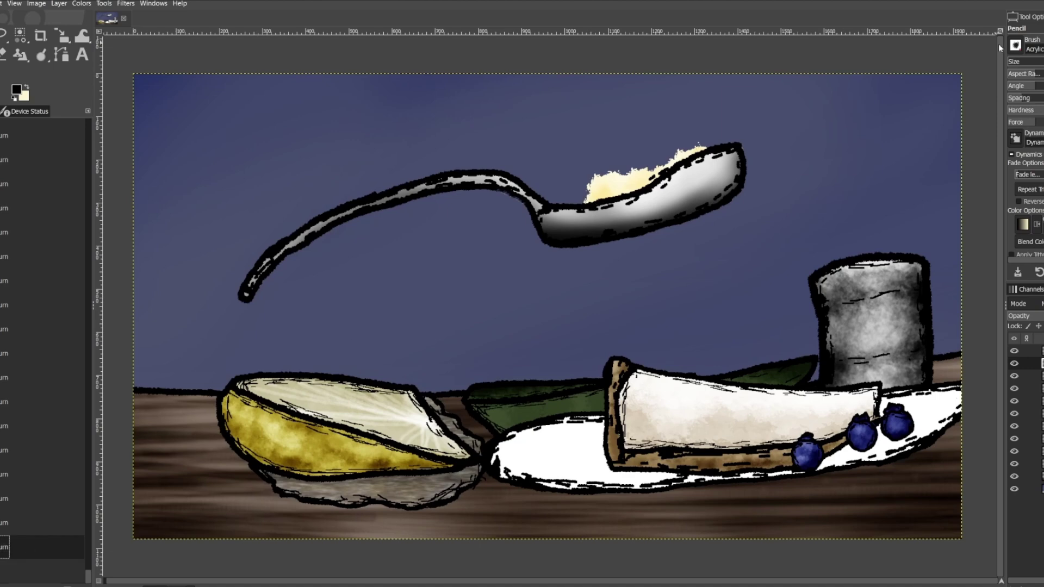
key("ctrl+y")
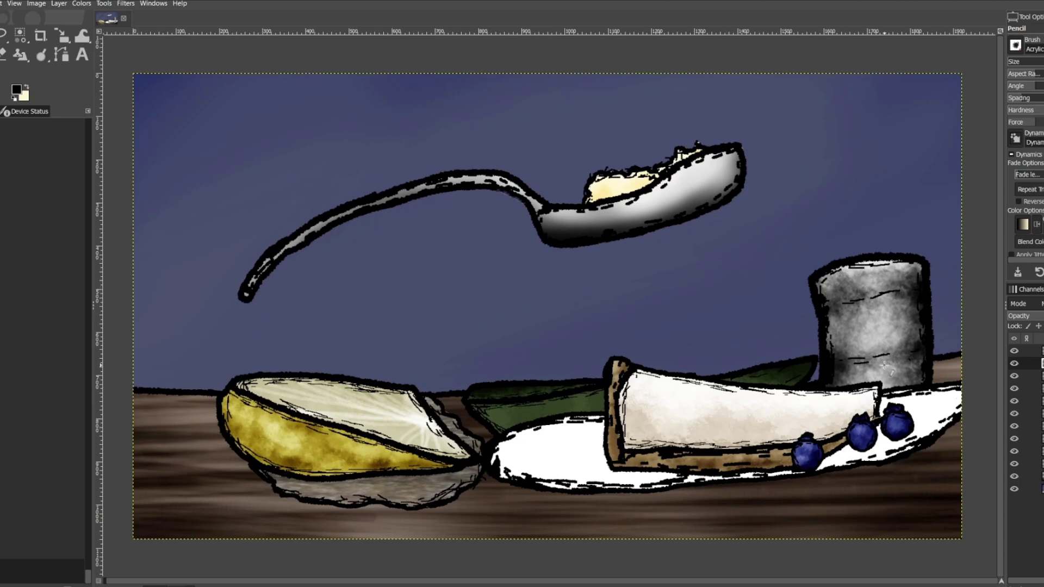
Select the blue wall's layer and switch to the Dodge/Burn tool
left_click(1027, 489)
key("shift+d")
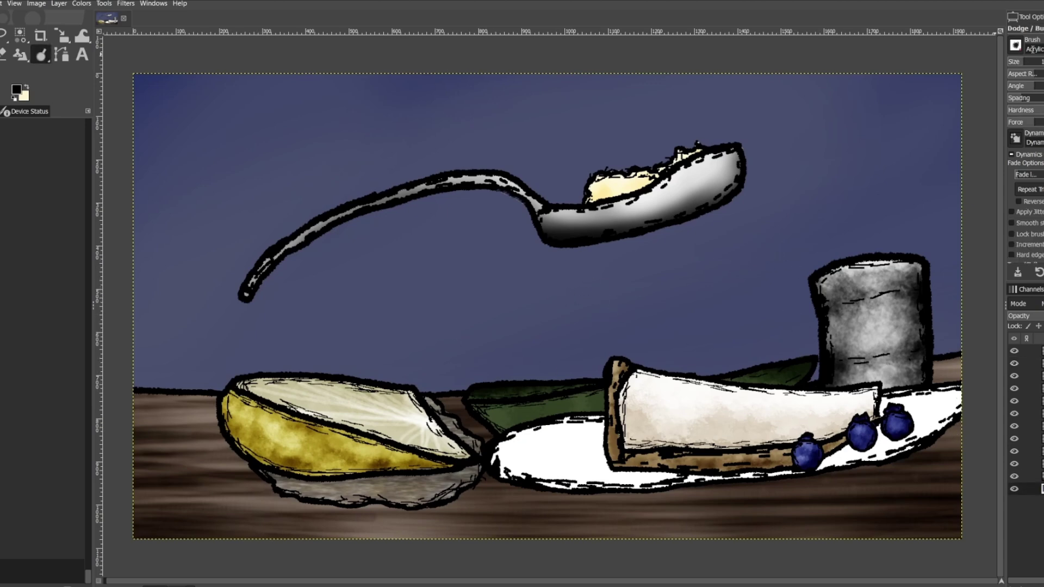
left_click_drag(815, 327, 179, 249)
key("ctrl+z")
key("ctrl+z")
key("ctrl+z")
key("ctrl+z")
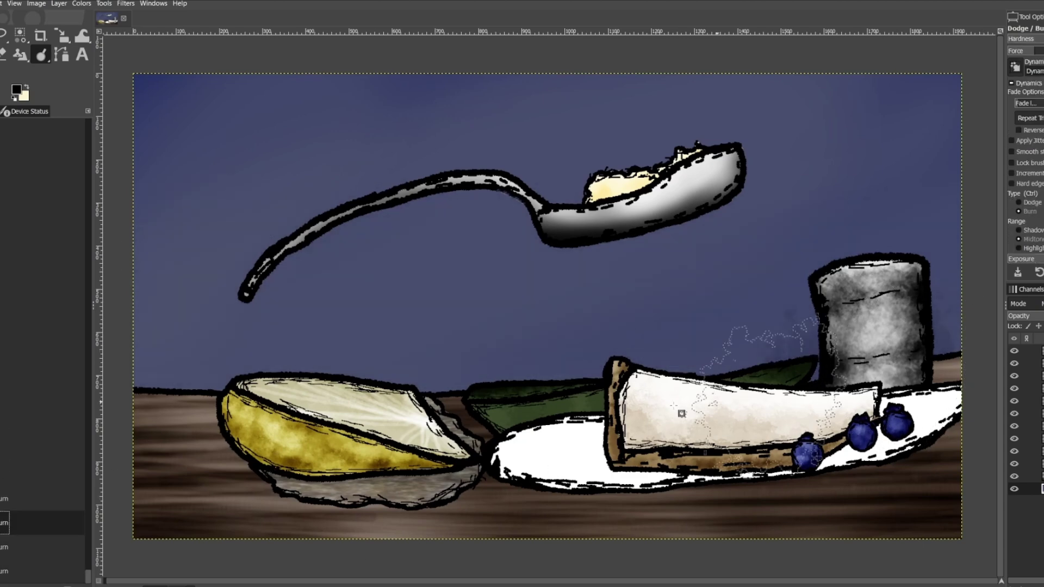
Burn a smooth dark band along the wall's lower part above the table edge with a large soft round brush
scroll(1025, 136, "up", 3)
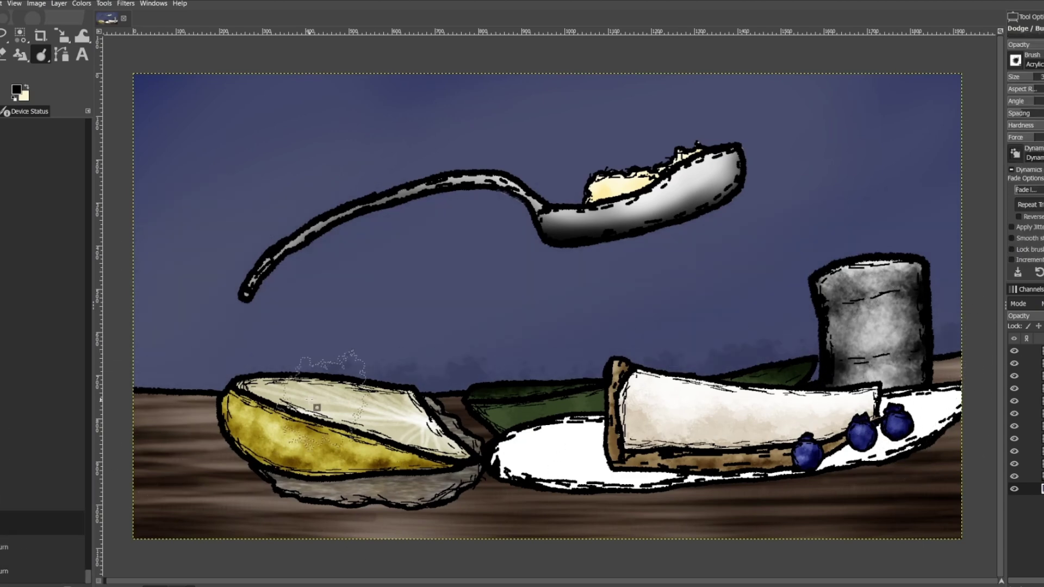
left_click_drag(179, 435, 564, 452)
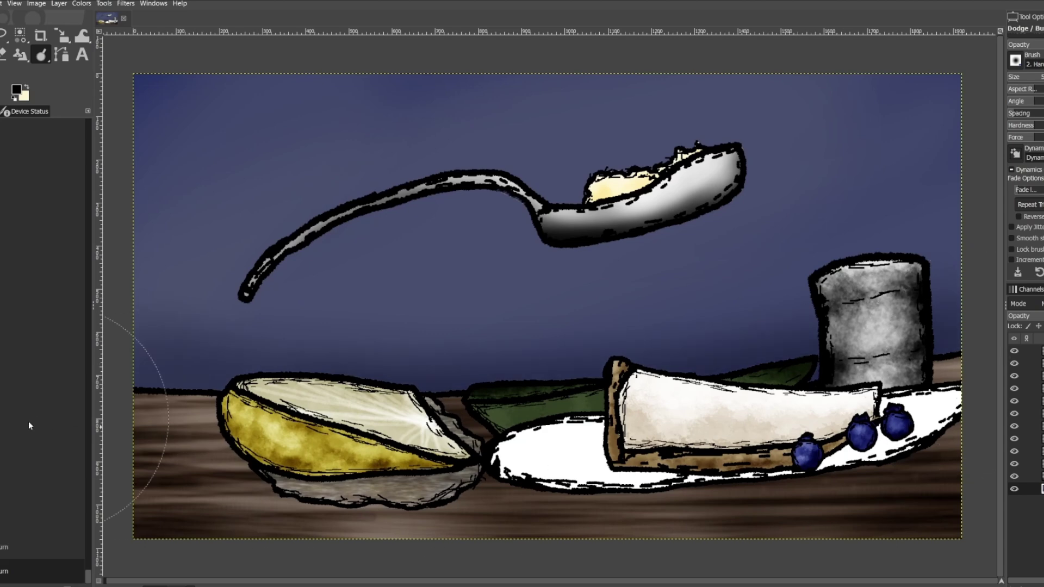
left_click(17, 88)
left_click(87, 179)
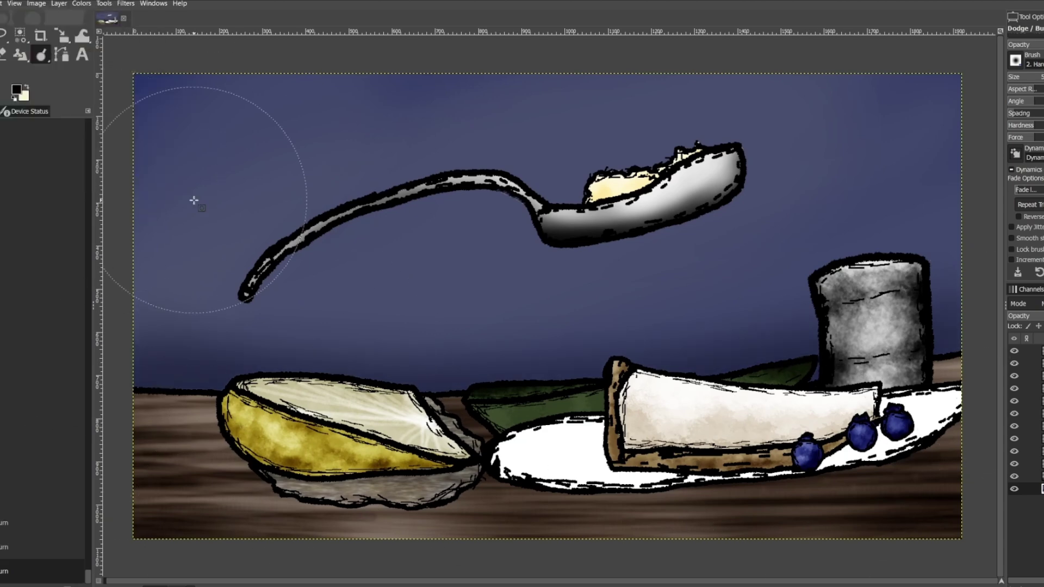